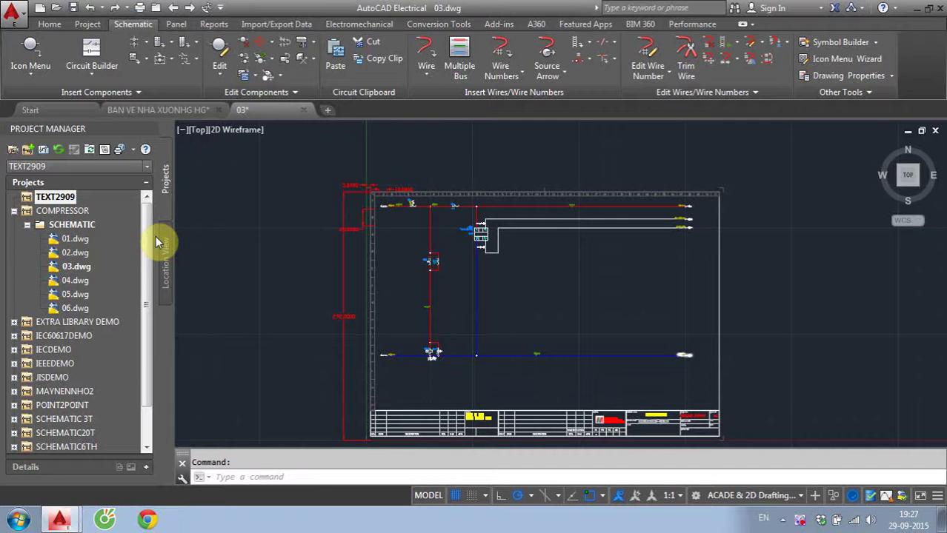
- Start a new drawing in the TEXT2909 project from Project Manager
{"action": "left_click", "coordinate": [40, 155]}
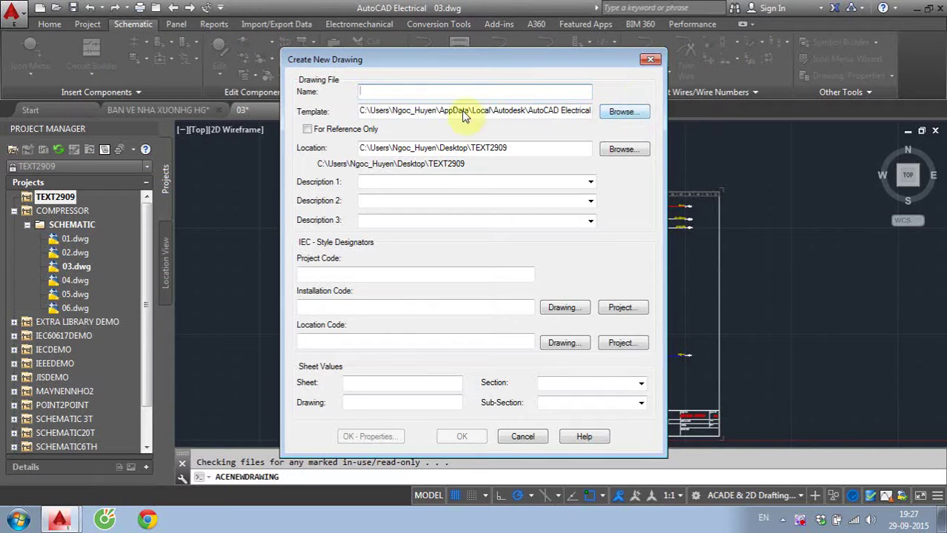
- Name the new drawing 01 and browse for a template file
{"action": "left_click", "coordinate": [398, 94]}
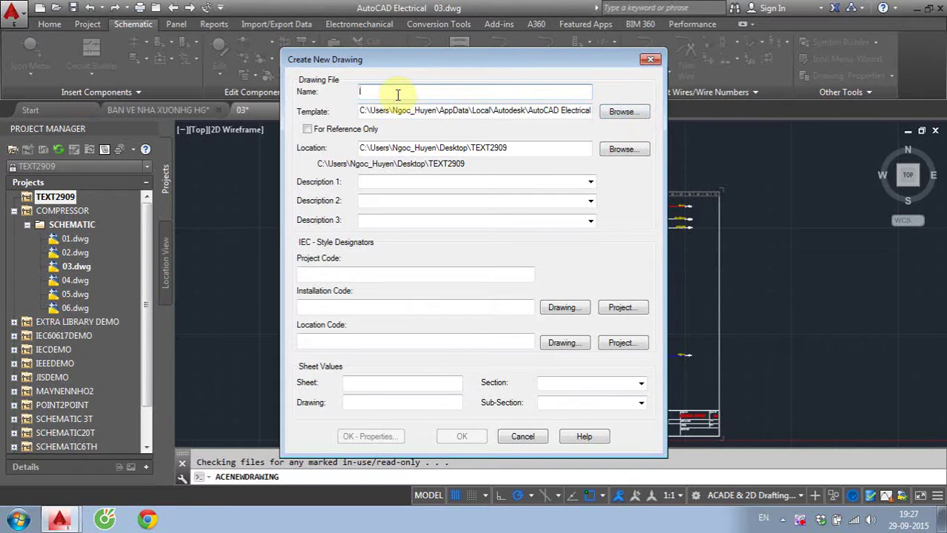
{"action": "type", "text": "01"}
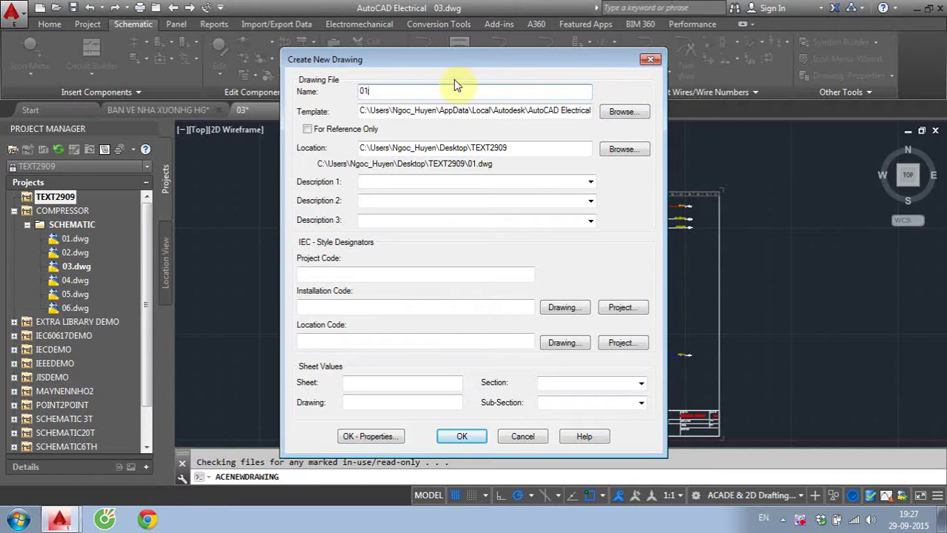
{"action": "left_click", "coordinate": [623, 112]}
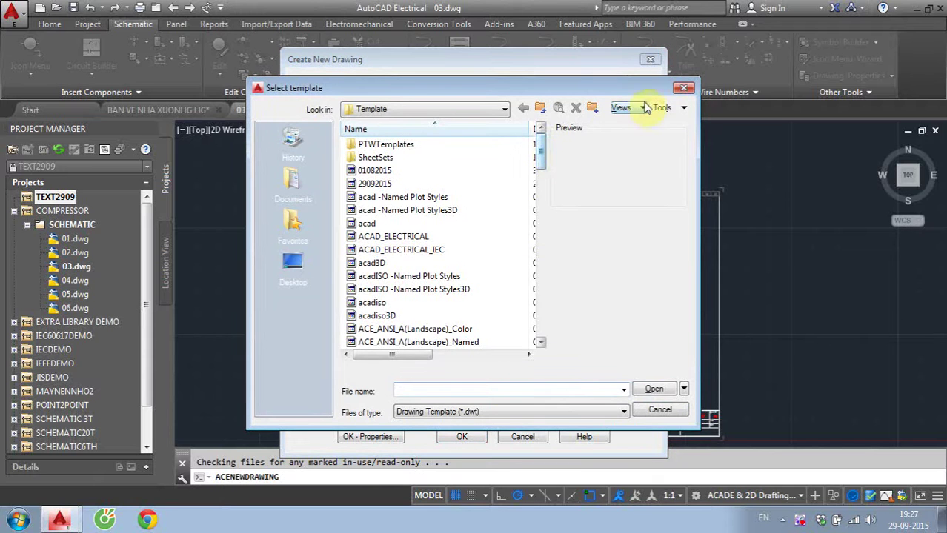
- Choose the 29092015 template for drawing 01
{"action": "left_click", "coordinate": [682, 87]}
{"action": "left_click", "coordinate": [637, 113]}
{"action": "left_click", "coordinate": [384, 187]}
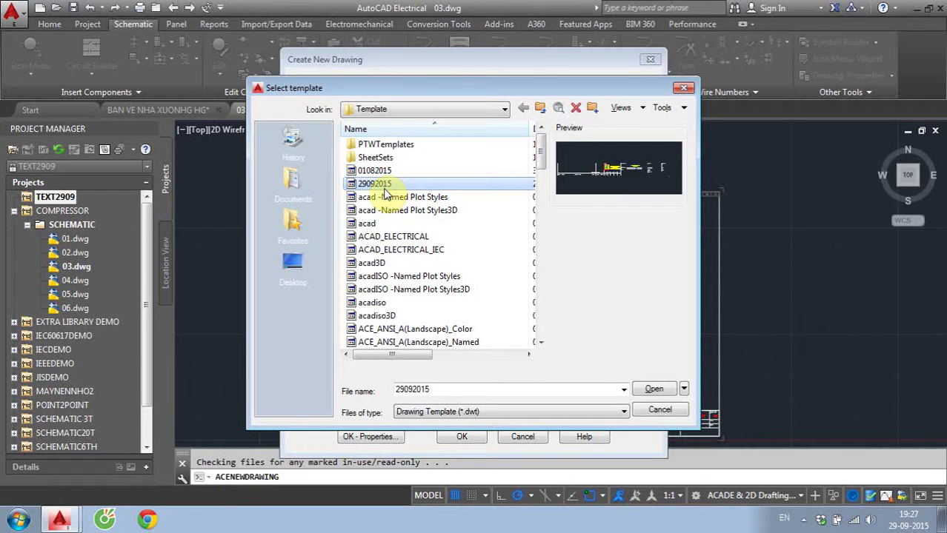
{"action": "left_click", "coordinate": [652, 391]}
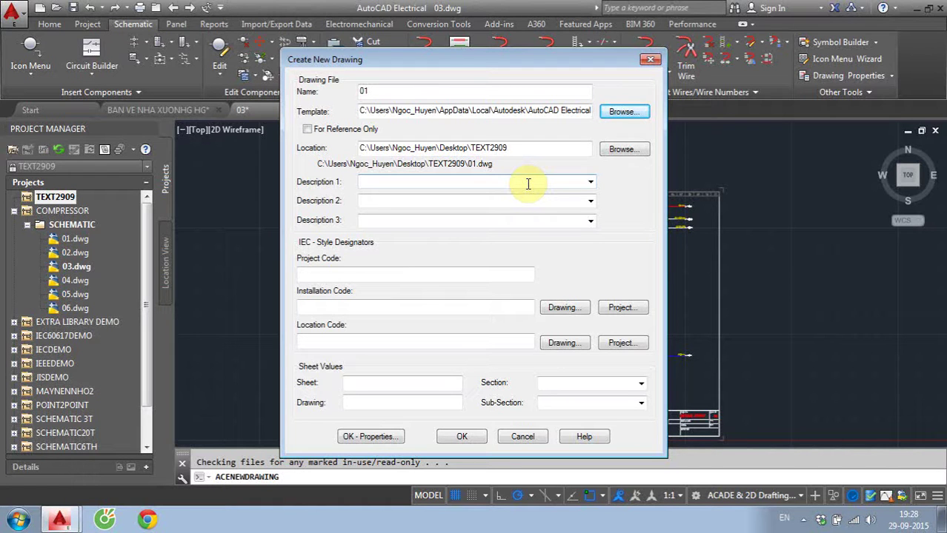
- Leave the description lines and optional IEC code fields of drawing 01 blank
{"action": "left_click", "coordinate": [528, 184]}
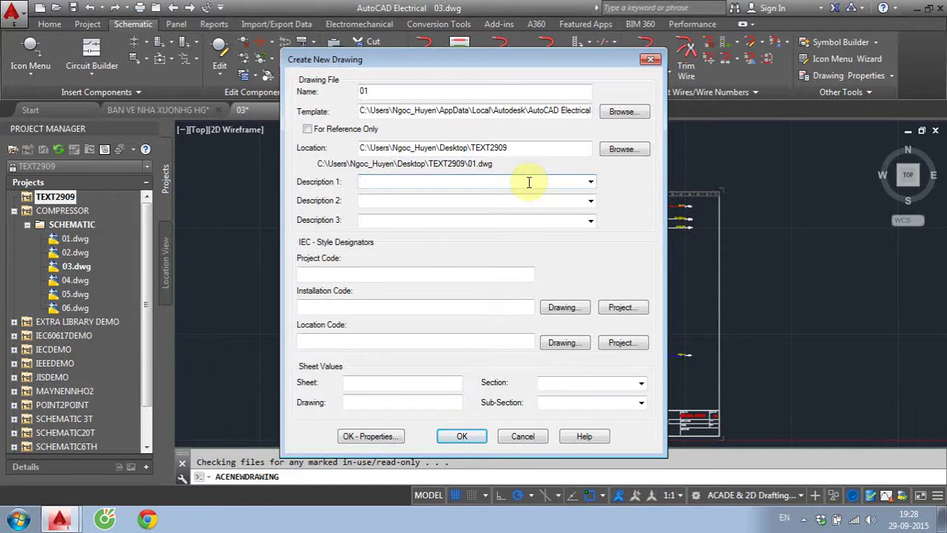
{"action": "left_click", "coordinate": [369, 181]}
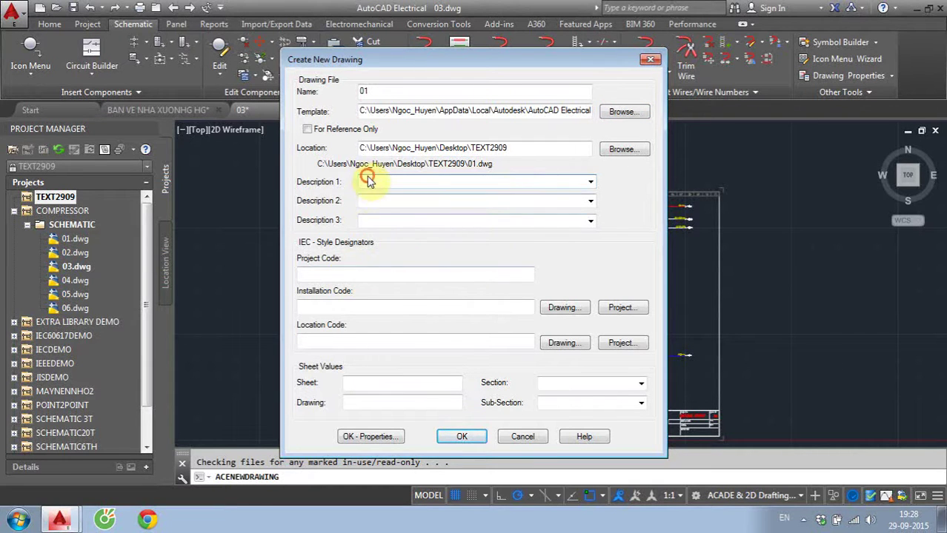
{"action": "left_click", "coordinate": [372, 201]}
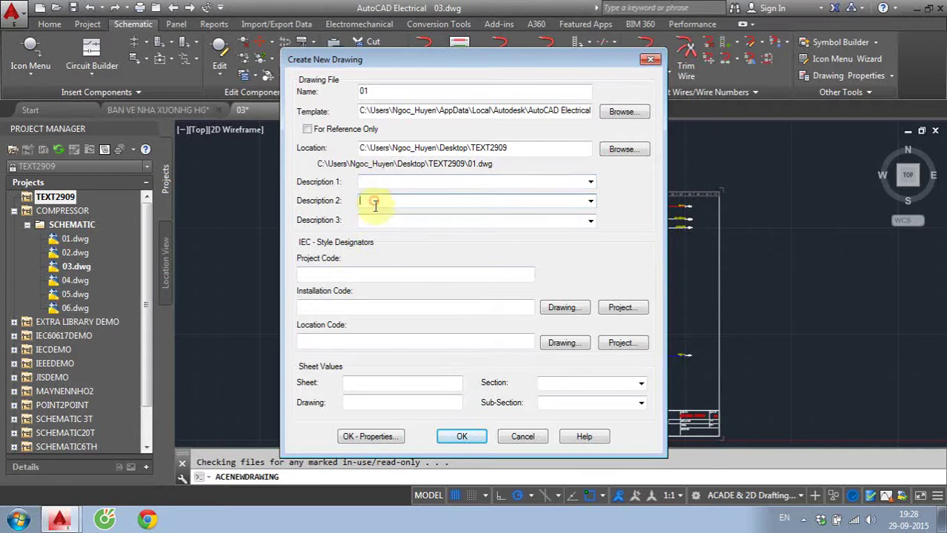
{"action": "left_click", "coordinate": [364, 275]}
{"action": "left_click", "coordinate": [380, 303]}
{"action": "left_click", "coordinate": [383, 336]}
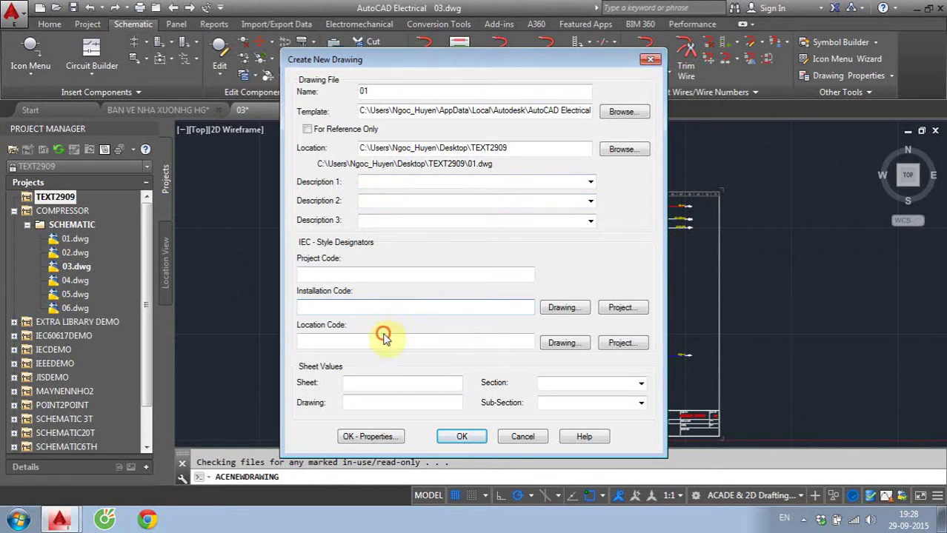
- Enter sheet 01 and drawing SUPPLY, then confirm with OK - Properties
{"action": "left_click", "coordinate": [391, 383]}
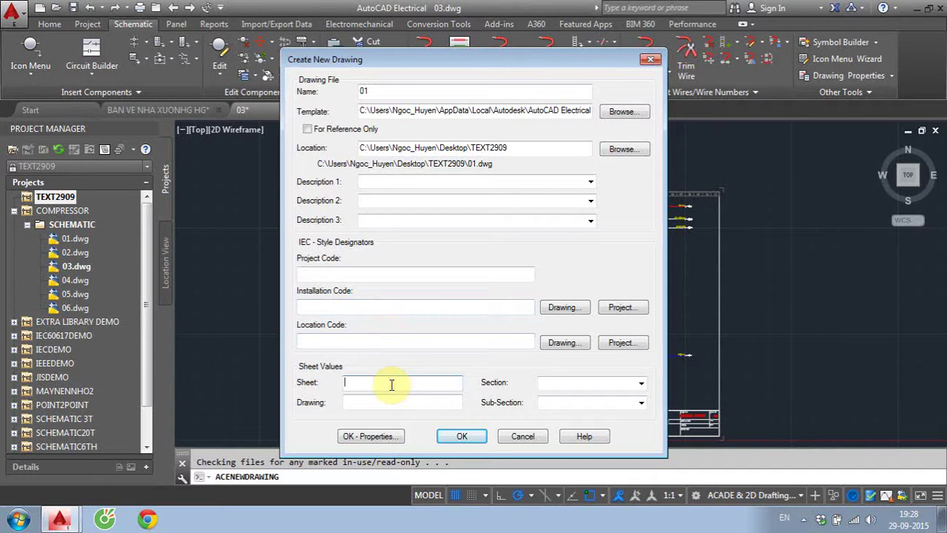
{"action": "type", "text": "01"}
{"action": "left_click", "coordinate": [378, 401]}
{"action": "type", "text": "SUPPLY"}
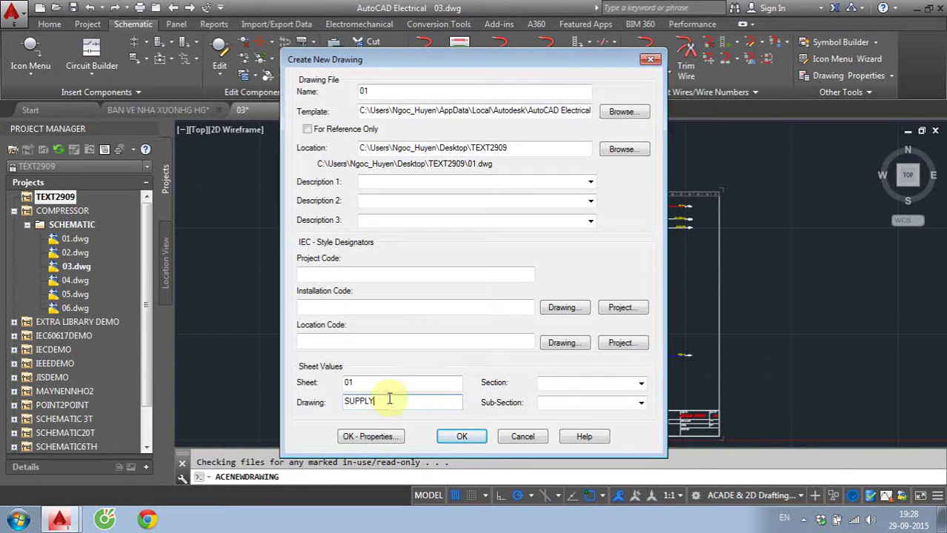
{"action": "left_click", "coordinate": [563, 382]}
{"action": "left_click", "coordinate": [568, 407]}
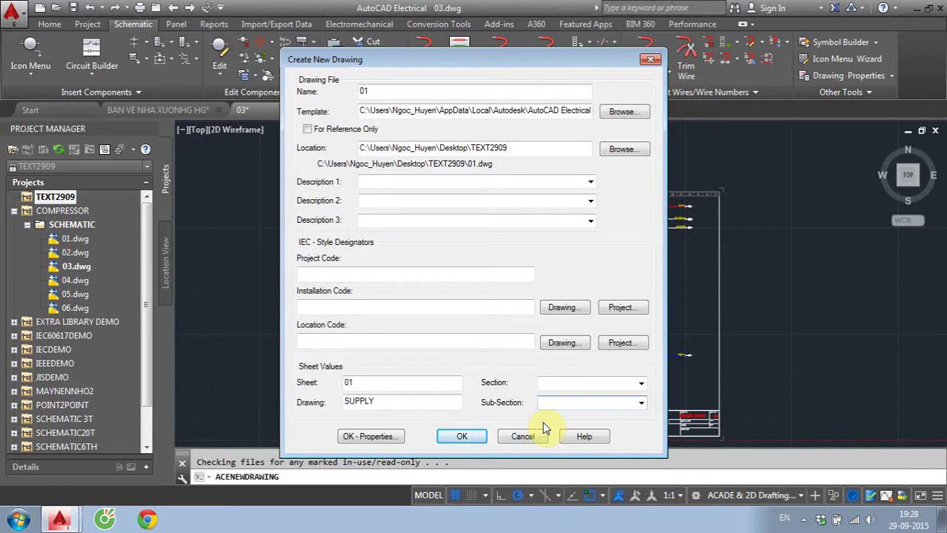
{"action": "left_click", "coordinate": [387, 440]}
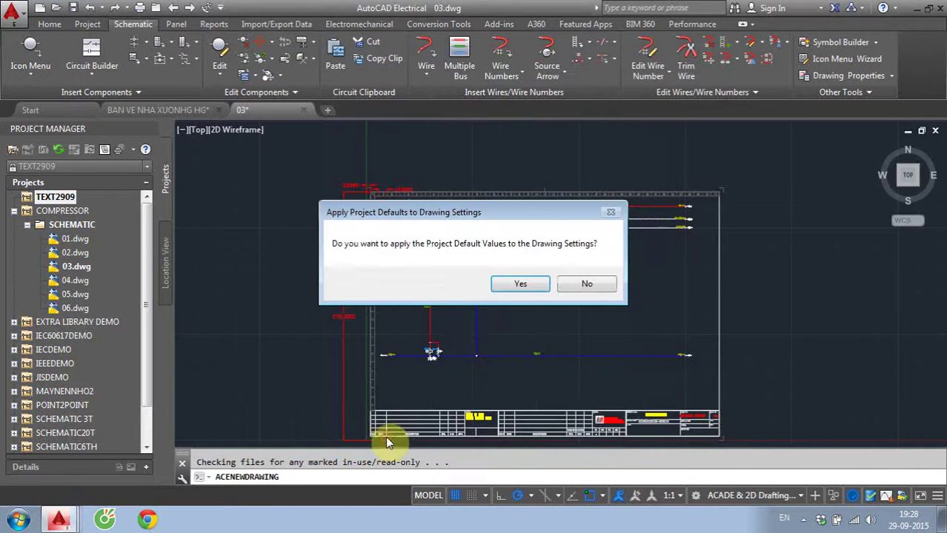
- Apply the project defaults and review the Drawing Properties tabs
{"action": "left_click", "coordinate": [519, 284]}
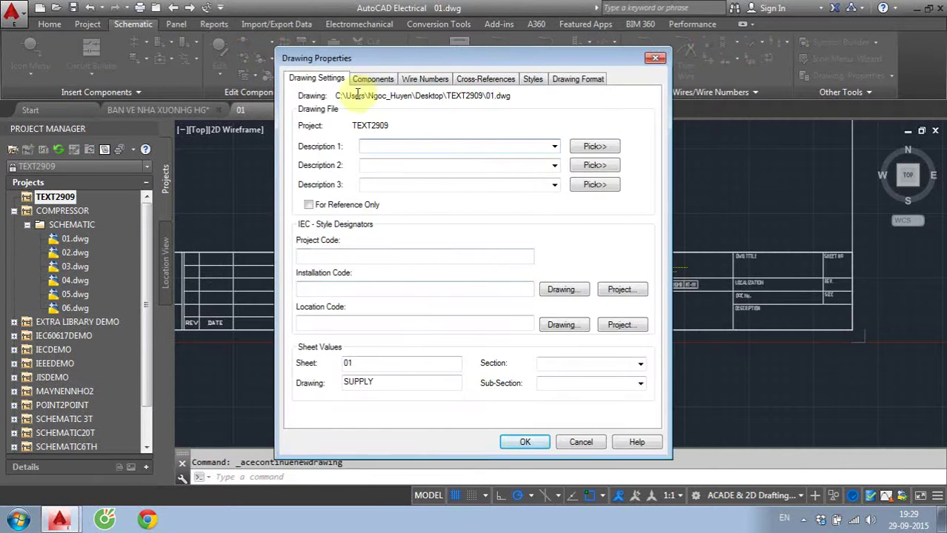
{"action": "left_click", "coordinate": [366, 80]}
{"action": "left_click", "coordinate": [428, 80]}
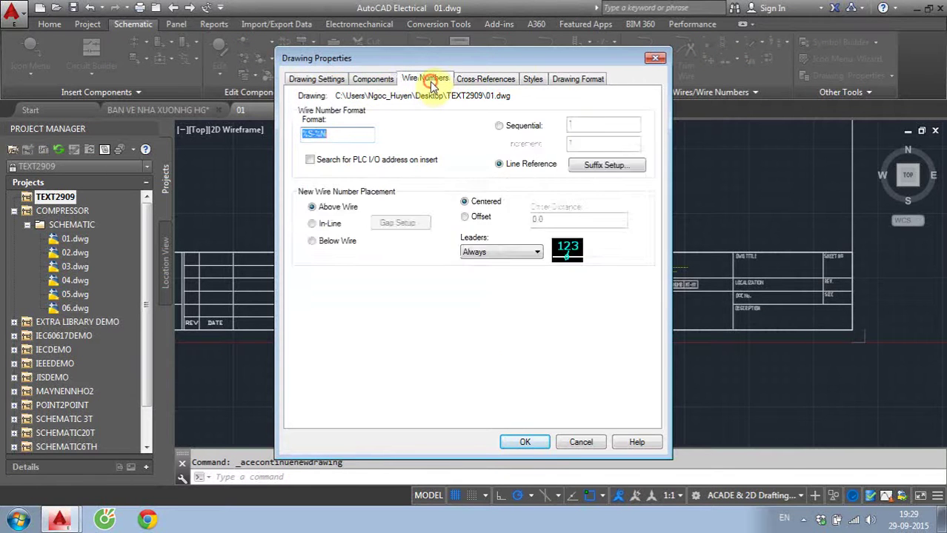
{"action": "left_click", "coordinate": [485, 79]}
{"action": "left_click", "coordinate": [533, 79]}
{"action": "left_click", "coordinate": [577, 80]}
{"action": "left_click", "coordinate": [528, 80]}
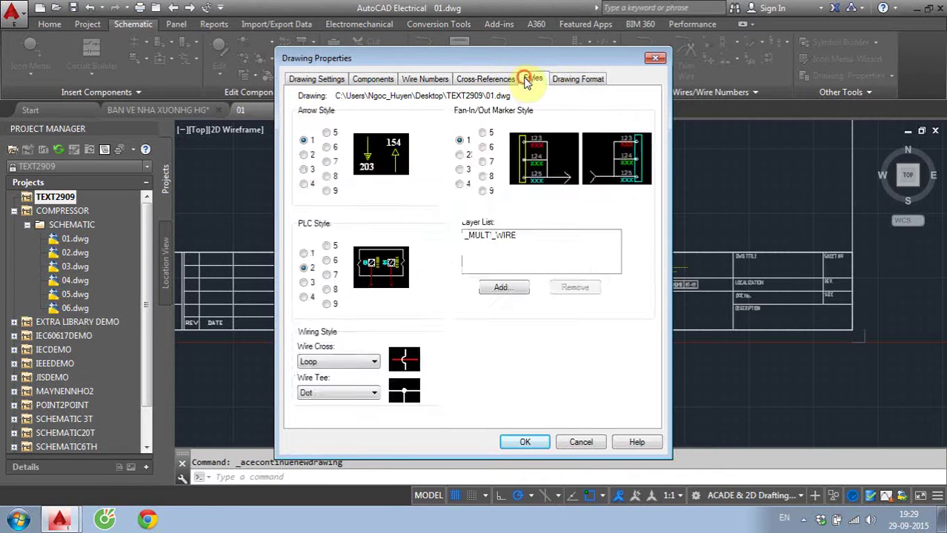
{"action": "left_click", "coordinate": [485, 80]}
{"action": "left_click", "coordinate": [426, 79]}
{"action": "left_click", "coordinate": [373, 79]}
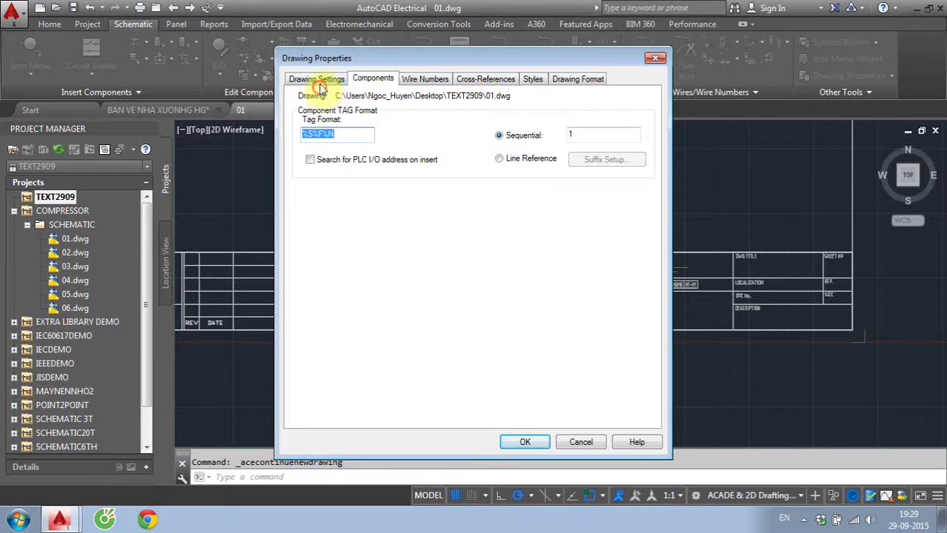
{"action": "left_click", "coordinate": [319, 80]}
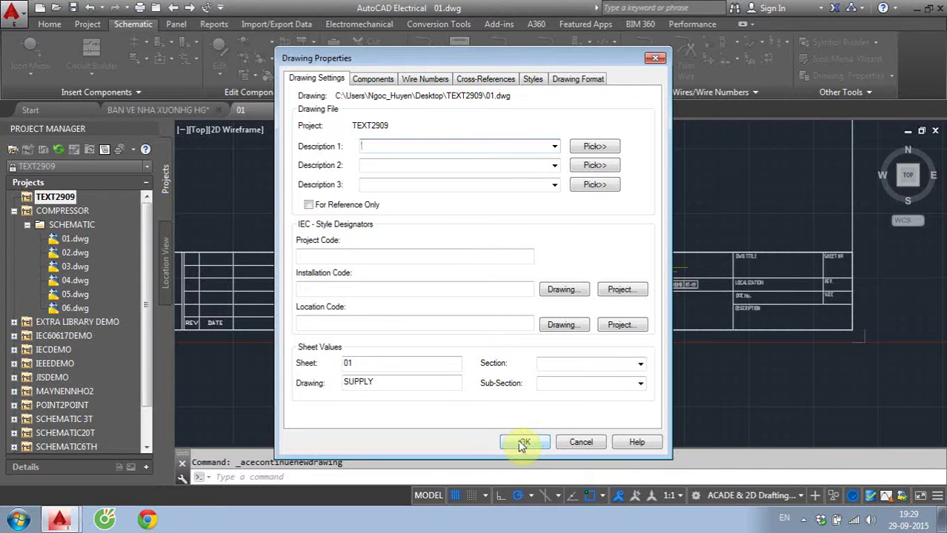
- Recheck the tag, wire numbering and style settings, then accept the drawing properties
{"action": "left_click", "coordinate": [384, 84]}
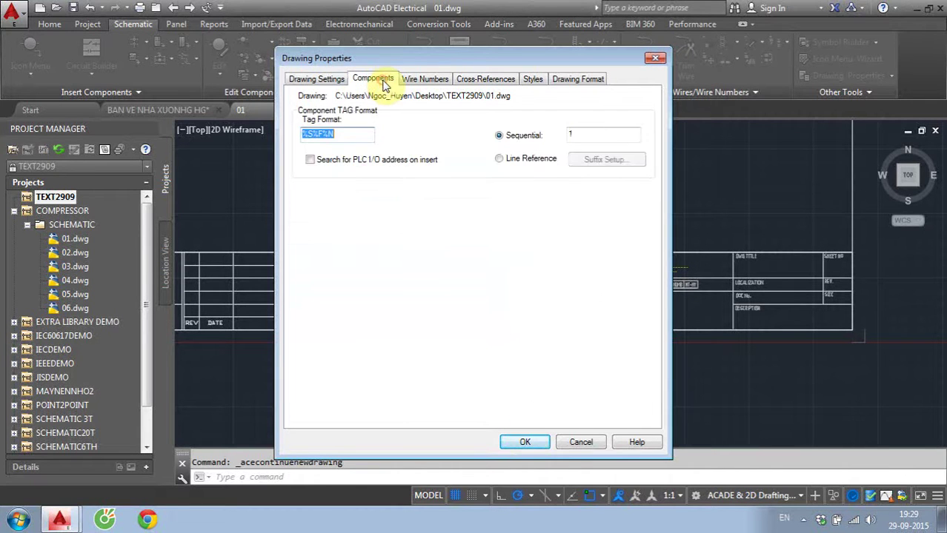
{"action": "left_click", "coordinate": [420, 78]}
{"action": "left_click", "coordinate": [504, 79]}
{"action": "left_click", "coordinate": [533, 79]}
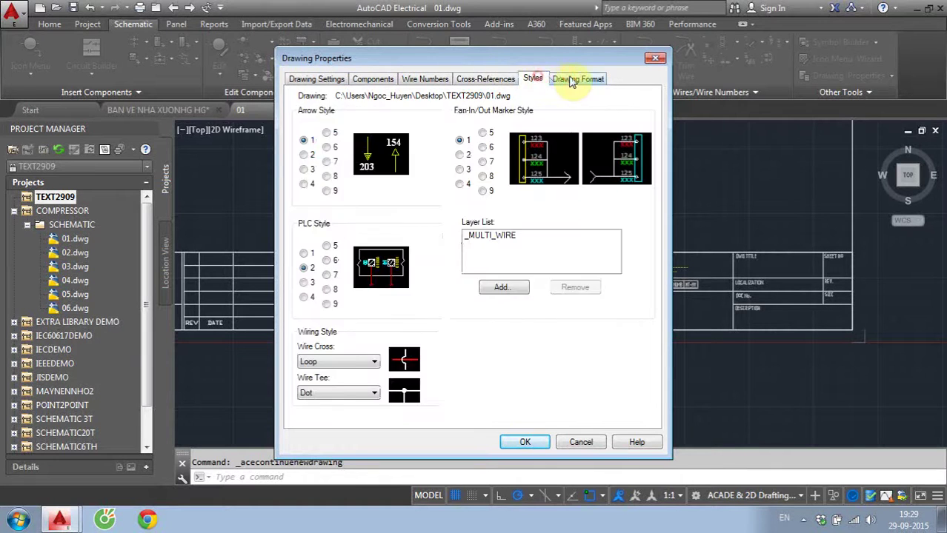
{"action": "left_click", "coordinate": [575, 79]}
{"action": "left_click", "coordinate": [532, 79]}
{"action": "left_click", "coordinate": [485, 79]}
{"action": "left_click", "coordinate": [425, 78]}
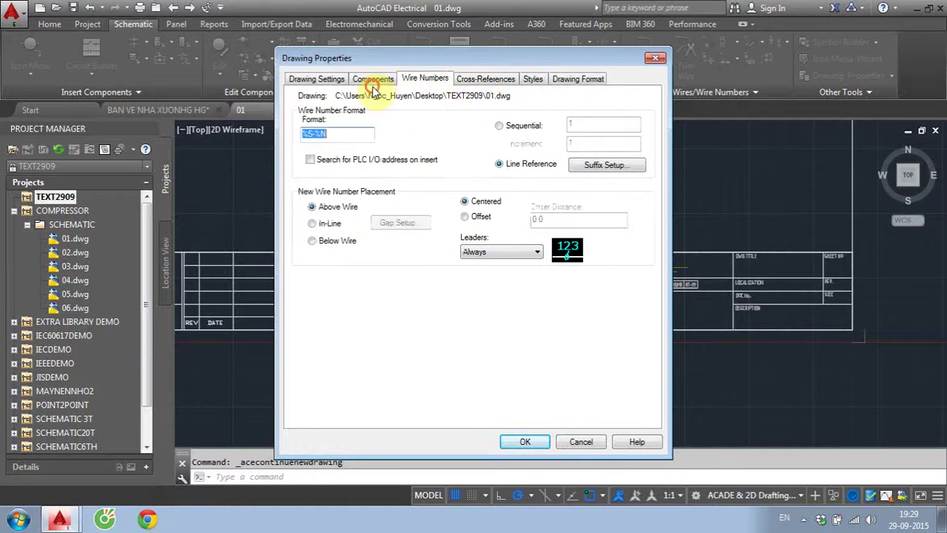
{"action": "left_click", "coordinate": [374, 83]}
{"action": "left_click", "coordinate": [311, 79]}
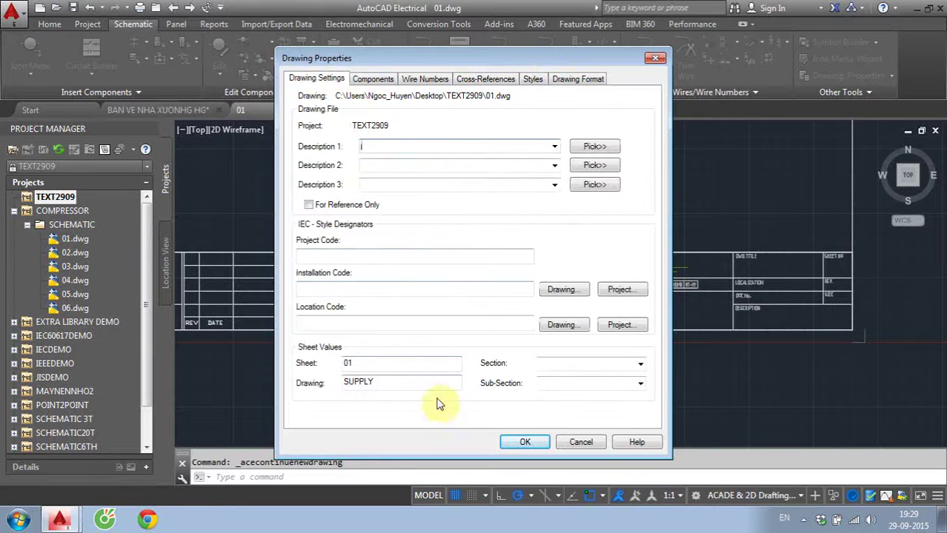
{"action": "left_click", "coordinate": [527, 444]}
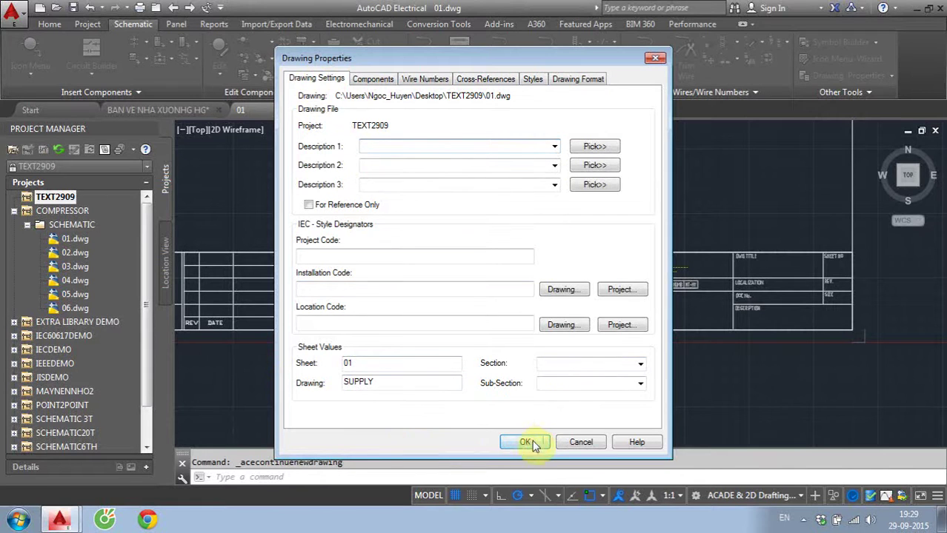
{"action": "left_click", "coordinate": [527, 443]}
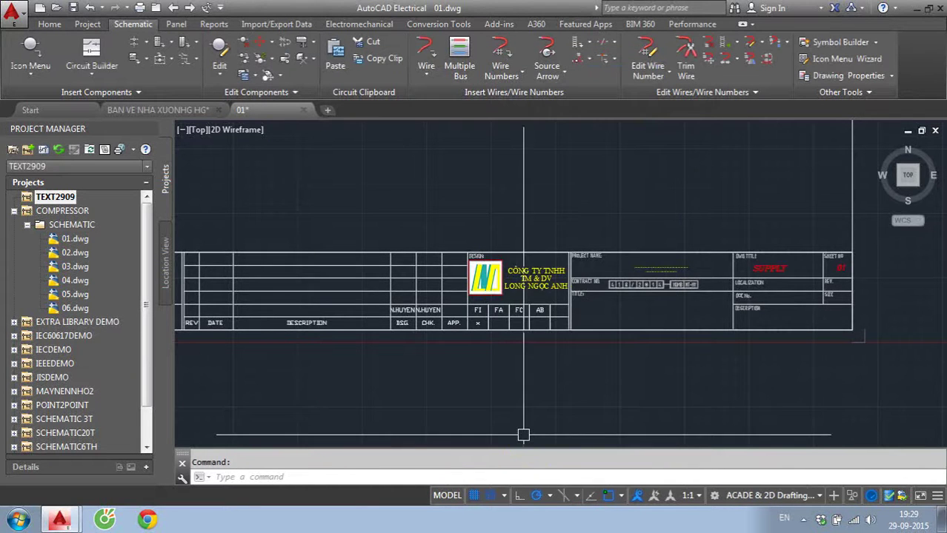
- Zoom and pan around the title block to verify title SUPPLY and sheet 01
{"action": "scroll", "coordinate": [545, 363], "scroll_direction": "up", "scroll_amount": 1}
{"action": "scroll", "coordinate": [667, 326], "scroll_direction": "up", "scroll_amount": 4}
{"action": "scroll", "coordinate": [727, 323], "scroll_direction": "up", "scroll_amount": 3}
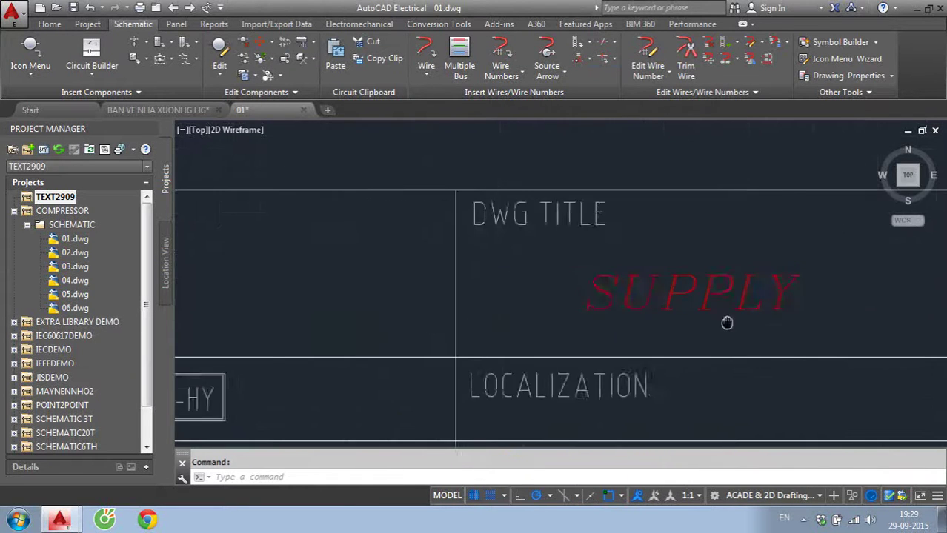
{"action": "middle_click_drag", "start_coordinate": [727, 323], "coordinate": [468, 321]}
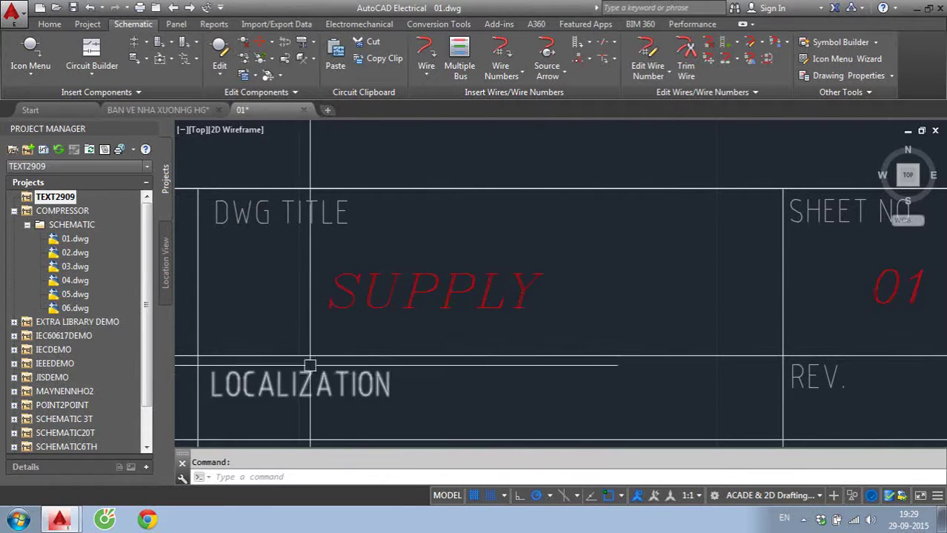
{"action": "scroll", "coordinate": [310, 365], "scroll_direction": "down", "scroll_amount": 3}
{"action": "scroll", "coordinate": [533, 294], "scroll_direction": "up", "scroll_amount": 2}
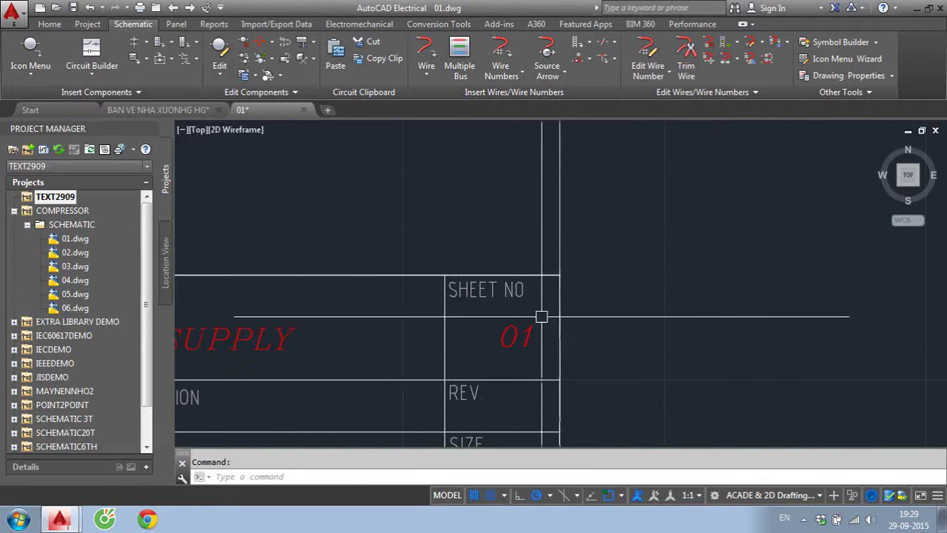
{"action": "scroll", "coordinate": [541, 319], "scroll_direction": "up", "scroll_amount": 2}
{"action": "scroll", "coordinate": [540, 323], "scroll_direction": "up", "scroll_amount": 2}
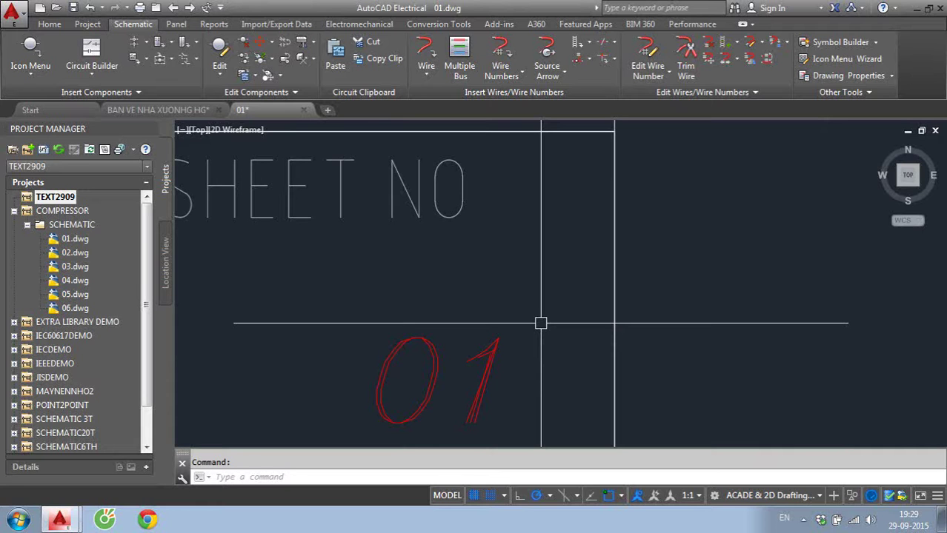
{"action": "scroll", "coordinate": [540, 323], "scroll_direction": "down", "scroll_amount": 2}
{"action": "scroll", "coordinate": [541, 322], "scroll_direction": "down", "scroll_amount": 2}
{"action": "scroll", "coordinate": [539, 320], "scroll_direction": "up", "scroll_amount": 1}
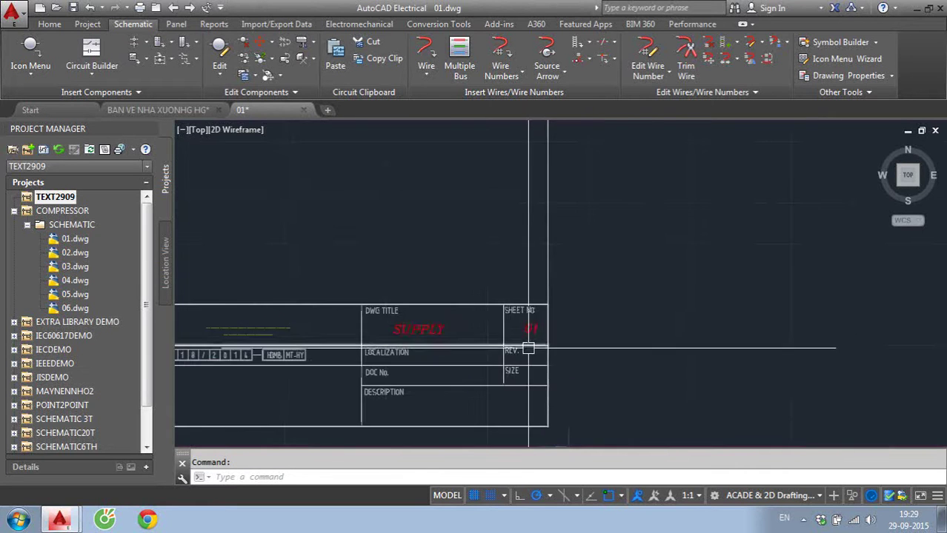
{"action": "scroll", "coordinate": [523, 311], "scroll_direction": "up", "scroll_amount": 2}
{"action": "scroll", "coordinate": [523, 311], "scroll_direction": "down", "scroll_amount": 2}
{"action": "scroll", "coordinate": [527, 277], "scroll_direction": "up", "scroll_amount": 2}
{"action": "scroll", "coordinate": [527, 277], "scroll_direction": "down", "scroll_amount": 1}
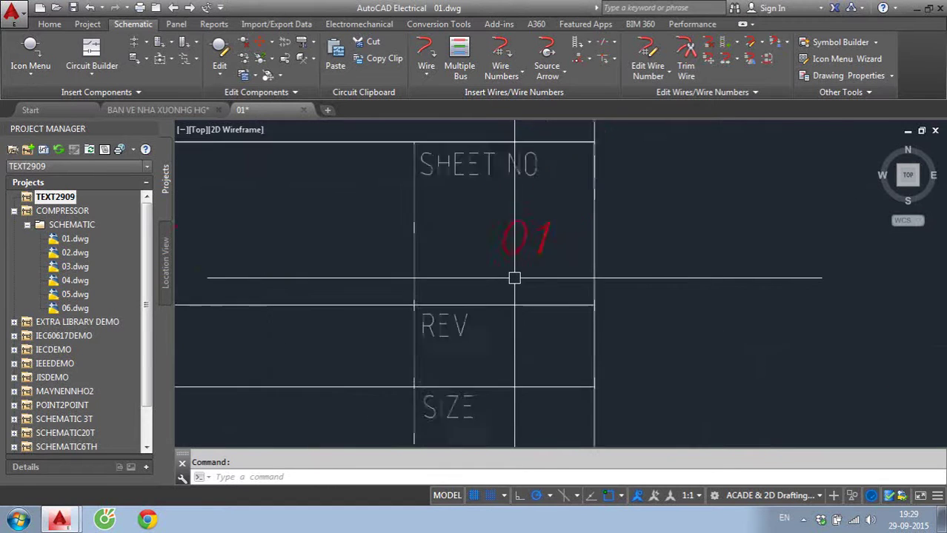
{"action": "scroll", "coordinate": [514, 278], "scroll_direction": "down", "scroll_amount": 1}
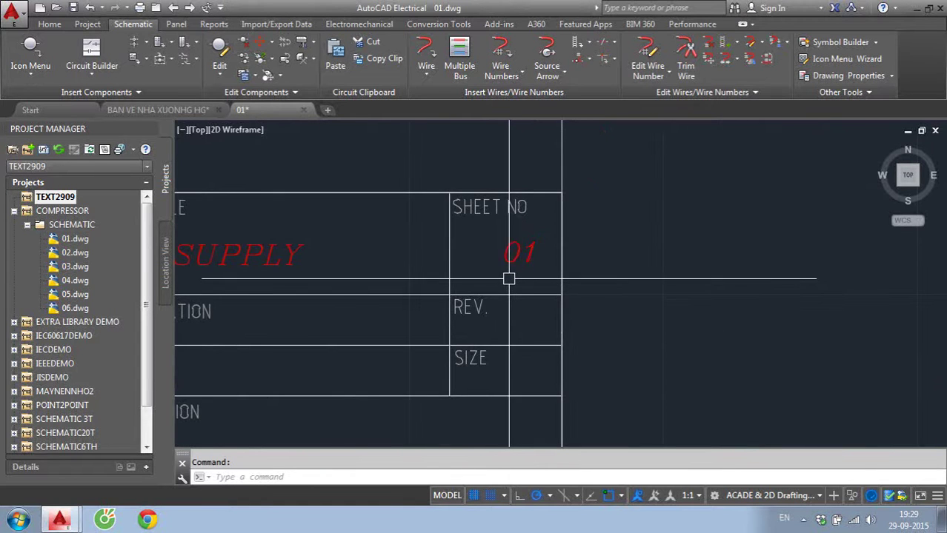
{"action": "scroll", "coordinate": [509, 277], "scroll_direction": "up", "scroll_amount": 2}
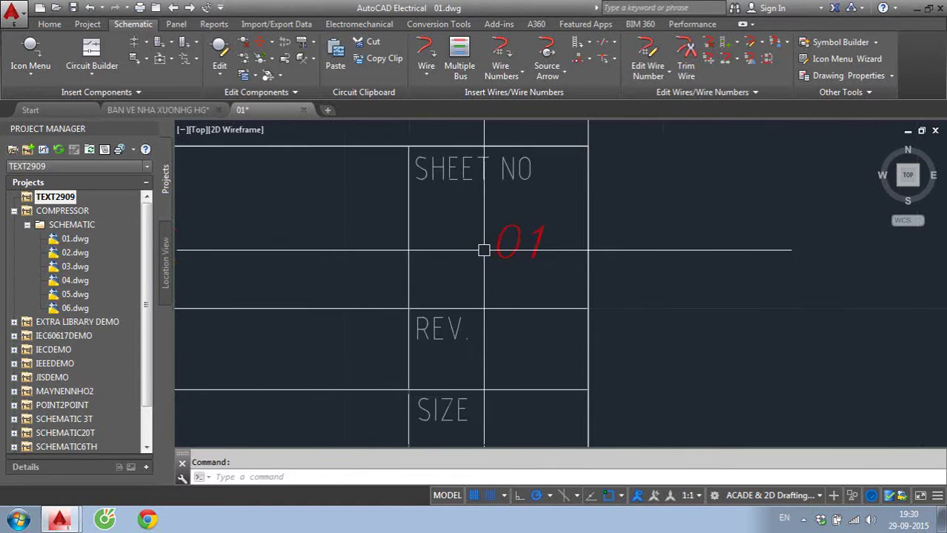
{"action": "scroll", "coordinate": [540, 228], "scroll_direction": "down", "scroll_amount": 2}
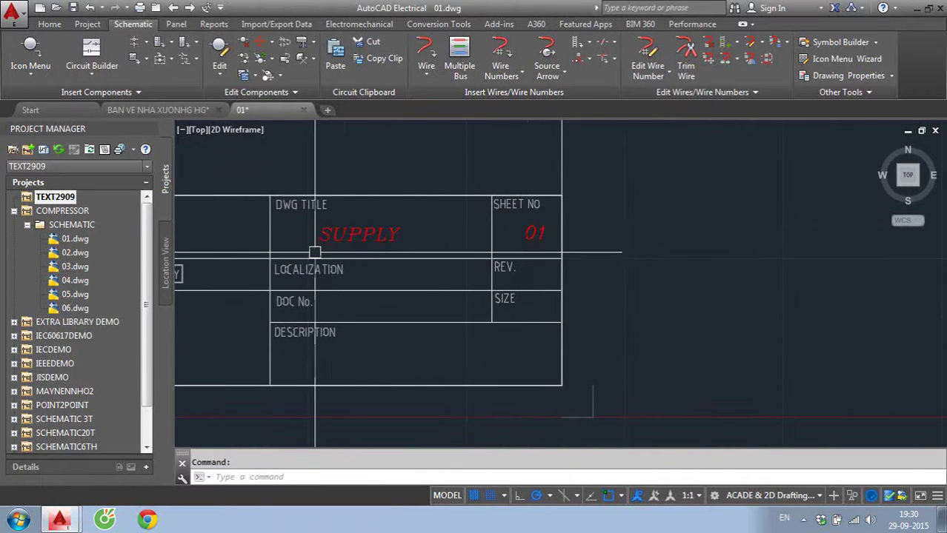
{"action": "middle_click_drag", "start_coordinate": [364, 259], "coordinate": [547, 258]}
{"action": "scroll", "coordinate": [547, 259], "scroll_direction": "down", "scroll_amount": 3}
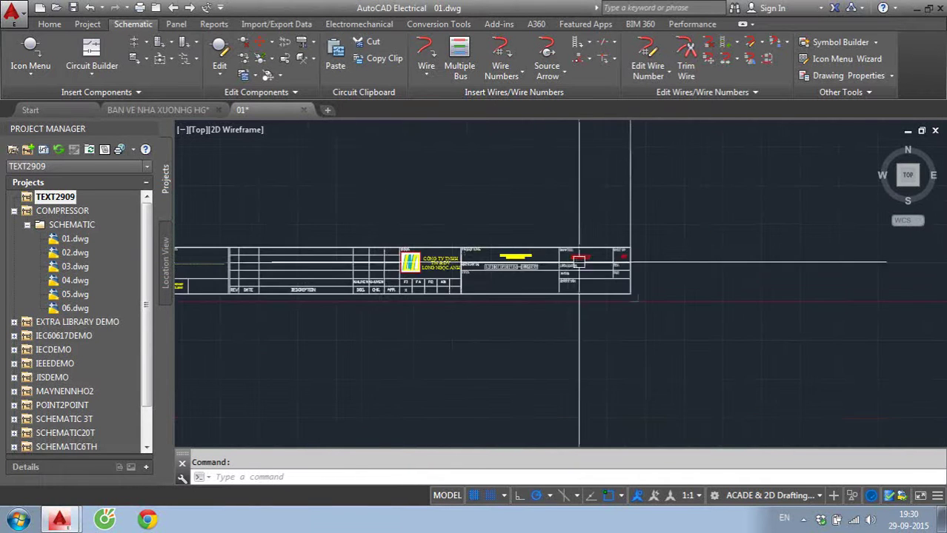
{"action": "scroll", "coordinate": [459, 380], "scroll_direction": "down", "scroll_amount": 2}
{"action": "scroll", "coordinate": [459, 379], "scroll_direction": "down", "scroll_amount": 1}
{"action": "scroll", "coordinate": [313, 377], "scroll_direction": "up", "scroll_amount": 2}
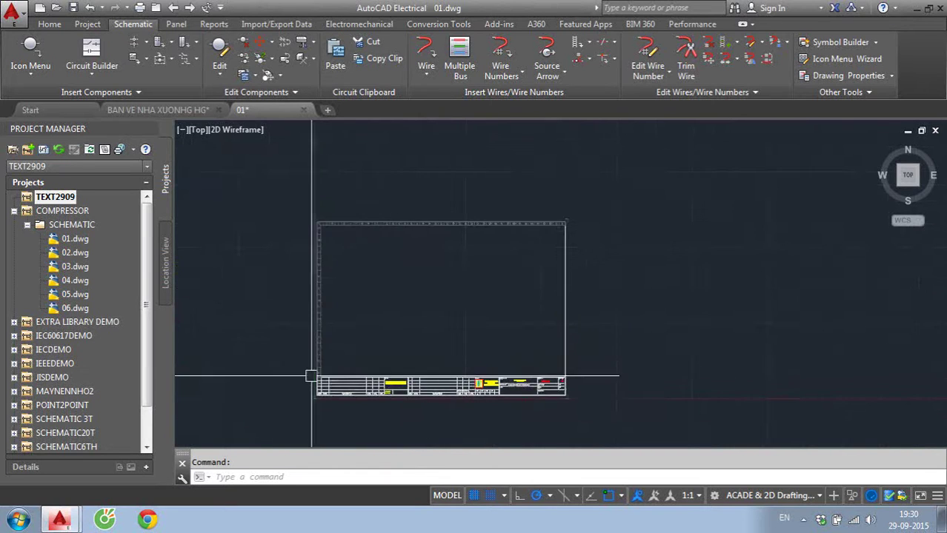
{"action": "scroll", "coordinate": [426, 243], "scroll_direction": "up", "scroll_amount": 2}
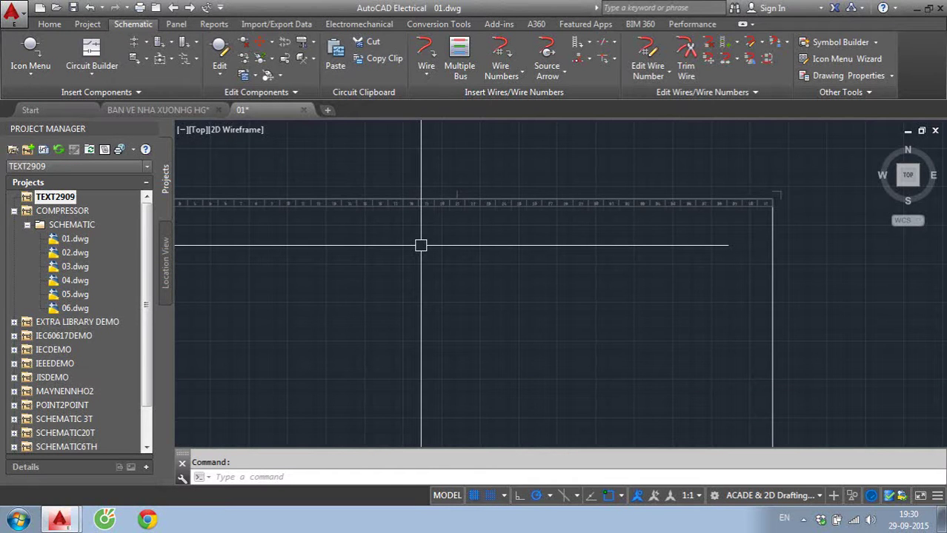
{"action": "scroll", "coordinate": [420, 245], "scroll_direction": "down", "scroll_amount": 3}
{"action": "scroll", "coordinate": [486, 391], "scroll_direction": "up", "scroll_amount": 2}
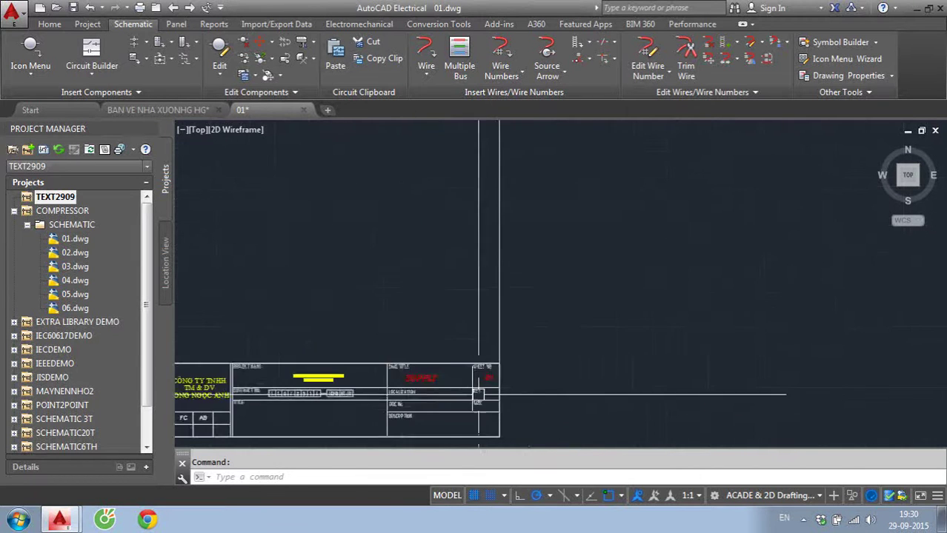
{"action": "scroll", "coordinate": [442, 387], "scroll_direction": "up", "scroll_amount": 1}
{"action": "middle_click_drag", "start_coordinate": [443, 387], "coordinate": [445, 286]}
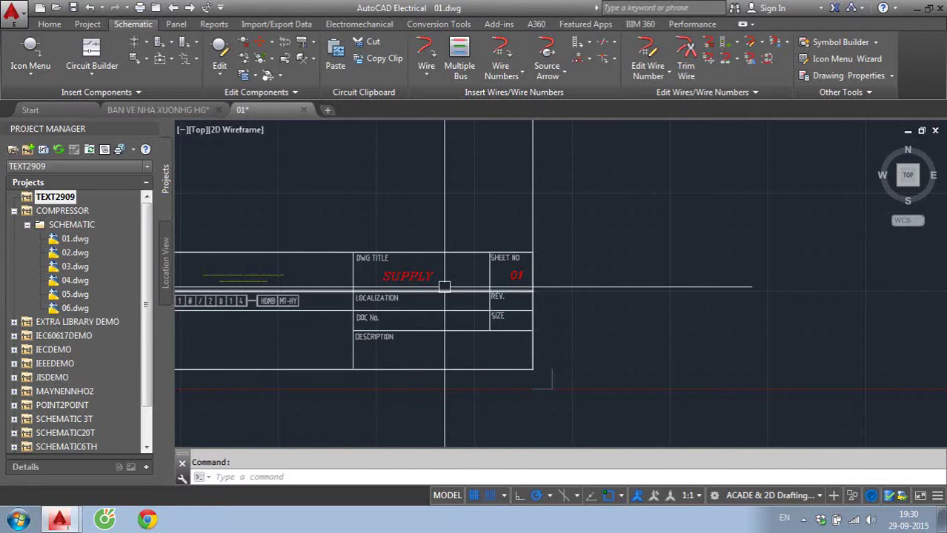
- Expand the TEXT2909 project to list 01.dwg - 01 - SUPPLY
{"action": "left_click", "coordinate": [803, 520]}
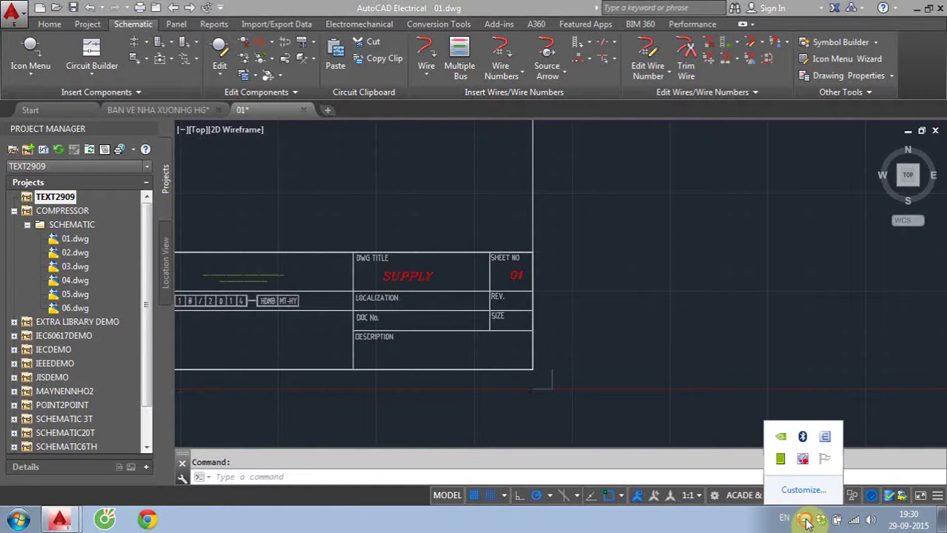
{"action": "left_click", "coordinate": [805, 468]}
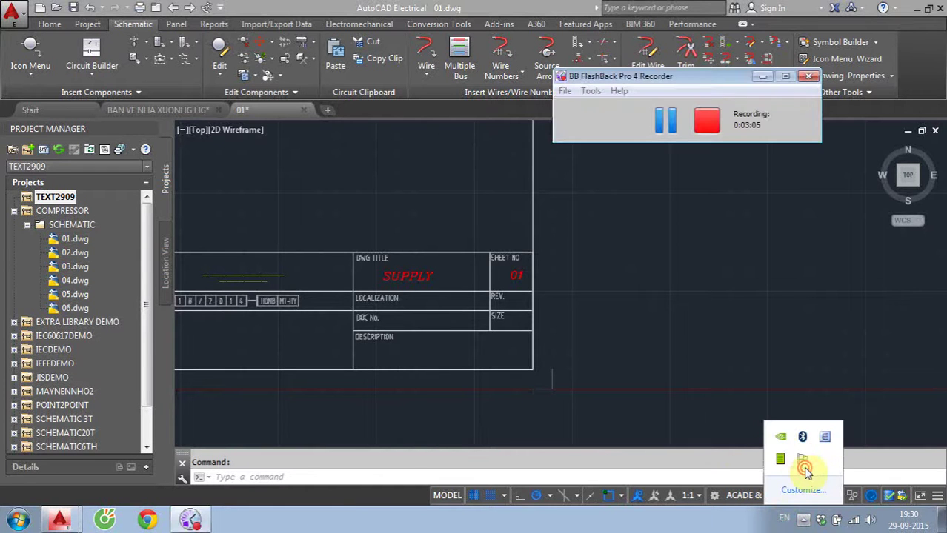
{"action": "left_click", "coordinate": [666, 122]}
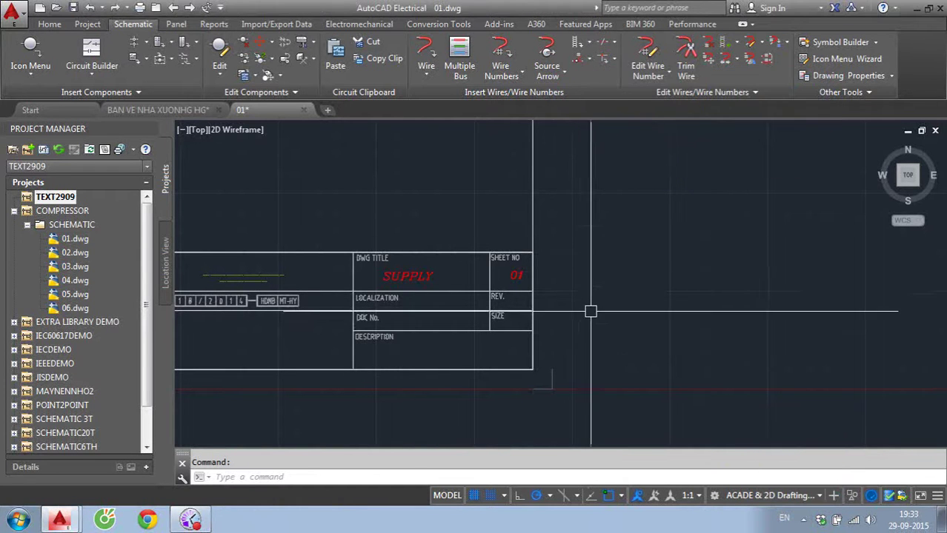
{"action": "scroll", "coordinate": [534, 282], "scroll_direction": "down", "scroll_amount": 3}
{"action": "scroll", "coordinate": [492, 327], "scroll_direction": "down", "scroll_amount": 3}
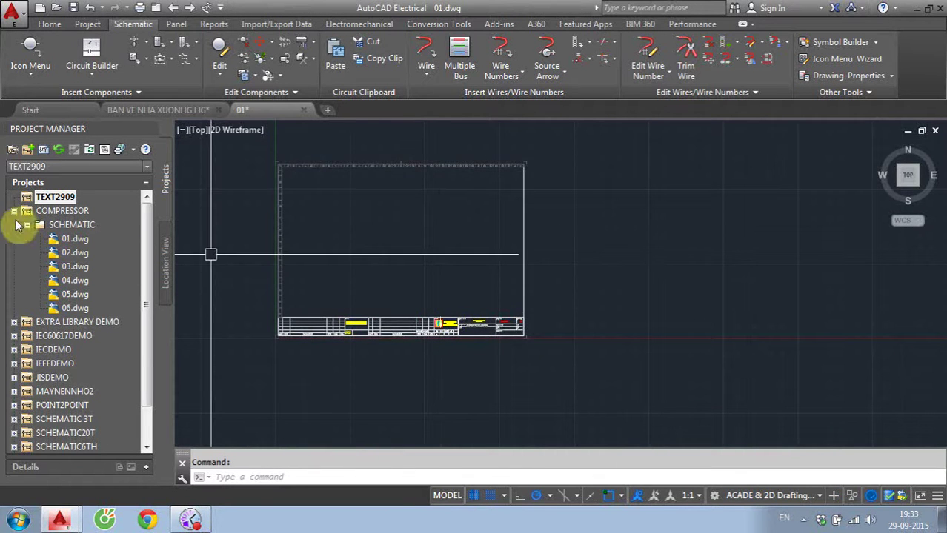
{"action": "double_click", "coordinate": [29, 198]}
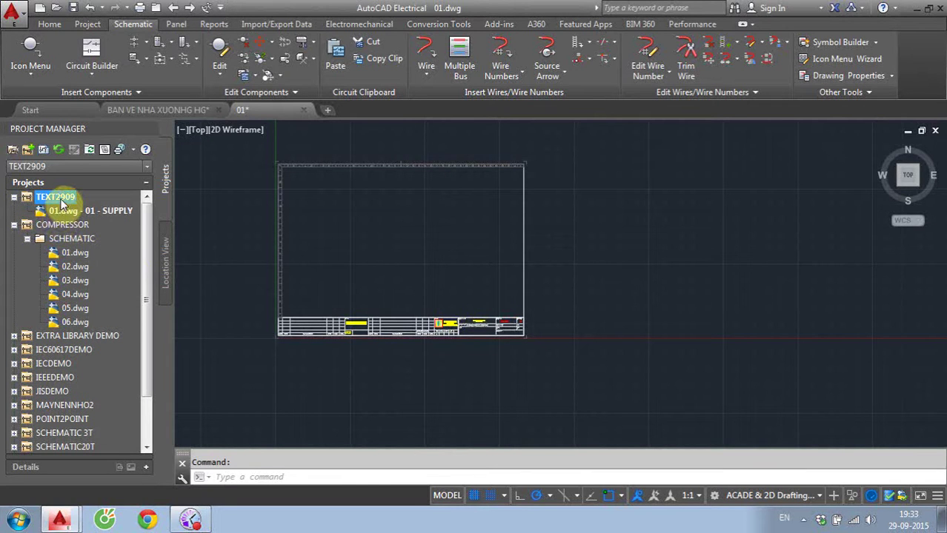
- Add a SCHEMATIC subfolder to TEXT2909 and move 01.dwg into it
{"action": "right_click", "coordinate": [63, 205]}
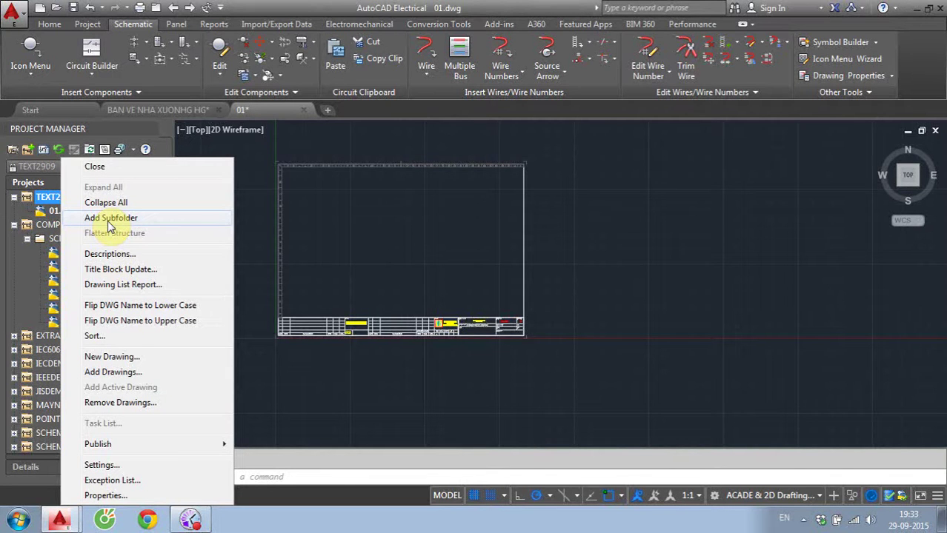
{"action": "left_click", "coordinate": [108, 219]}
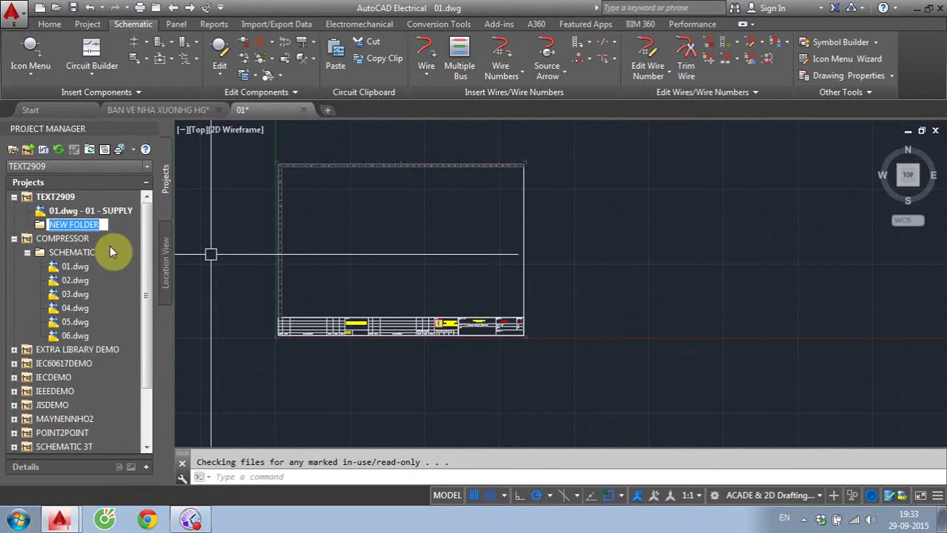
{"action": "type", "text": "SCHE"}
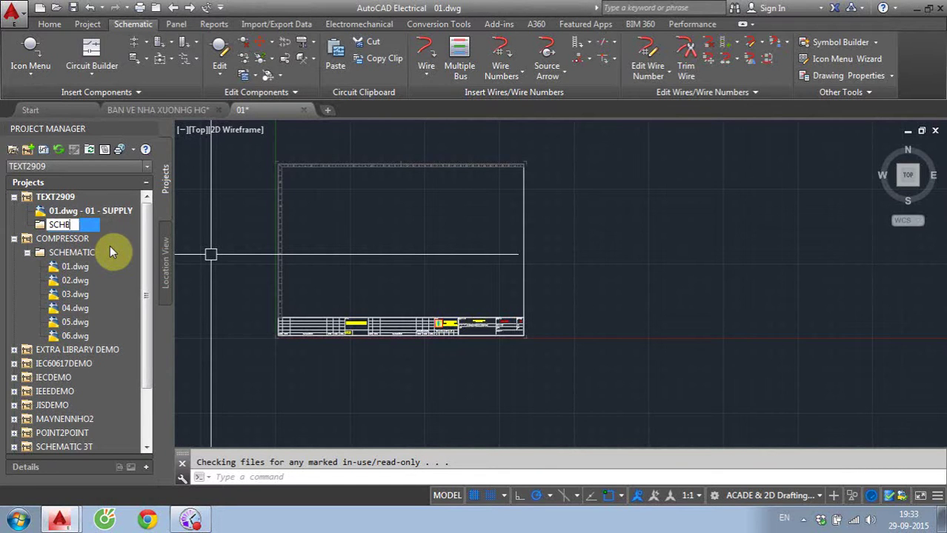
{"action": "type", "text": "MATIC"}
{"action": "key", "text": "Return"}
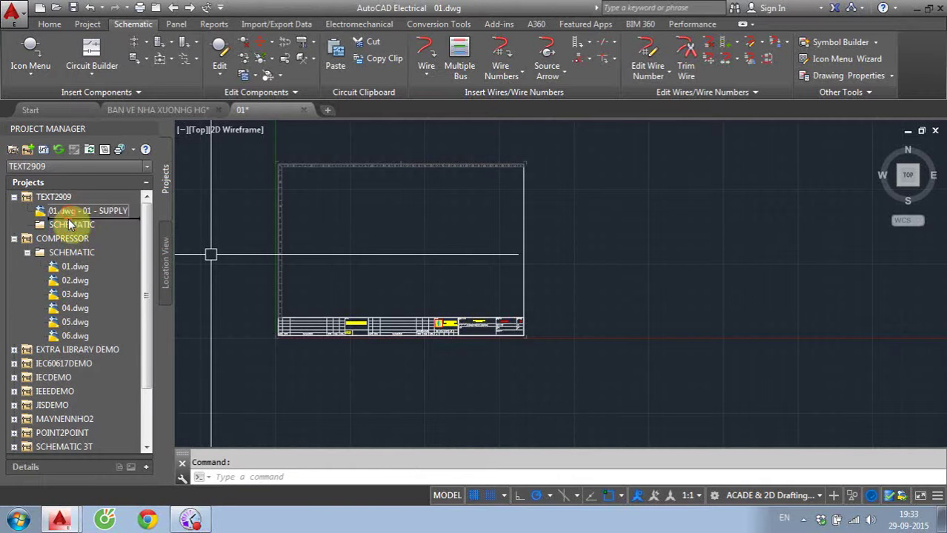
{"action": "left_click_drag", "start_coordinate": [68, 219], "coordinate": [68, 222]}
- Add a second TEXT2909 subfolder named PANEL
{"action": "left_click", "coordinate": [52, 198]}
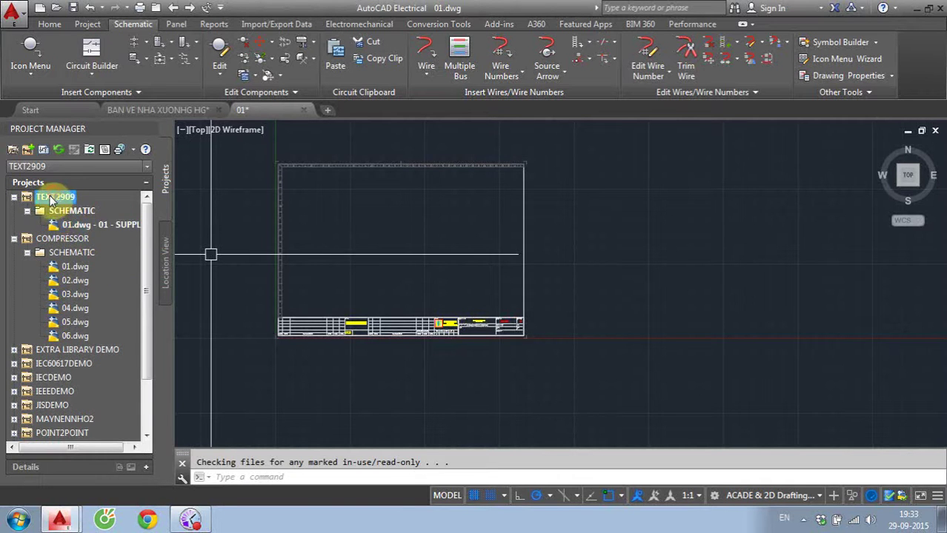
{"action": "right_click", "coordinate": [50, 198]}
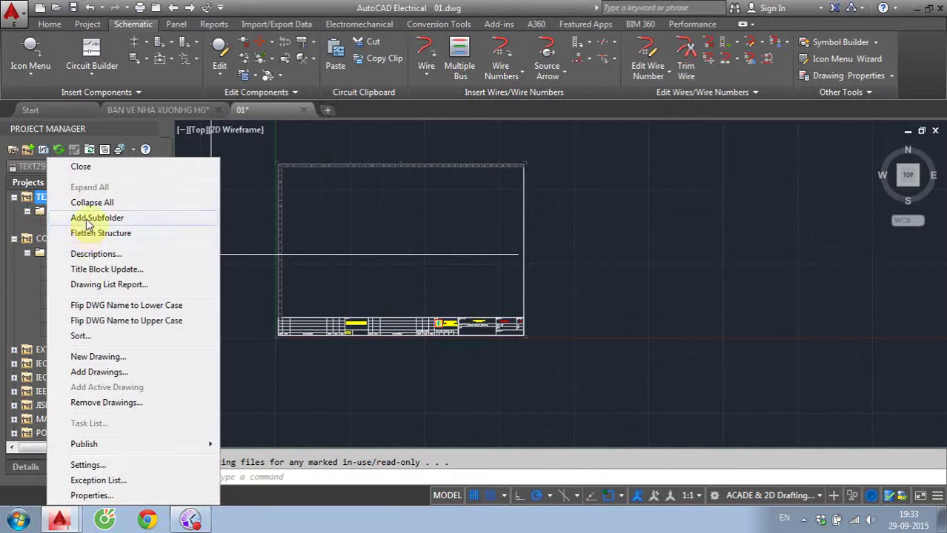
{"action": "left_click", "coordinate": [108, 220]}
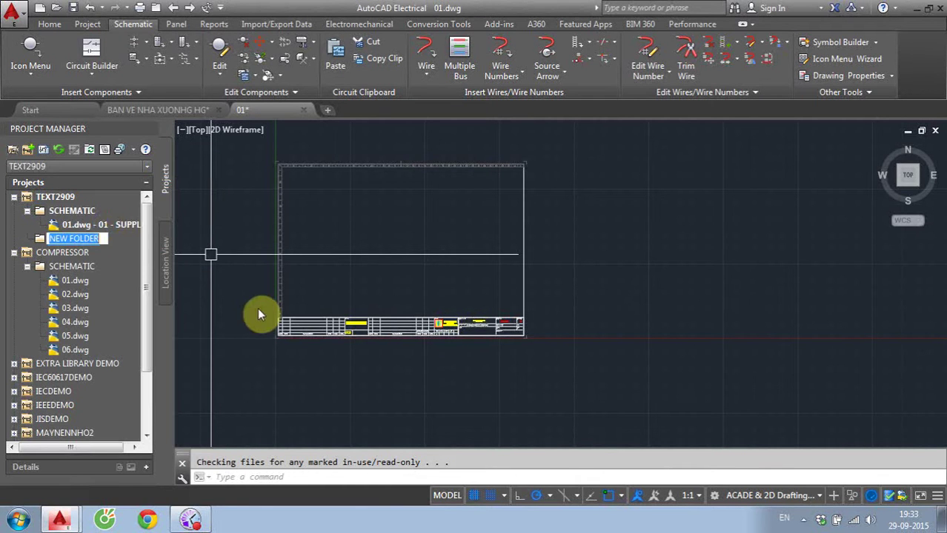
{"action": "type", "text": "PANEL"}
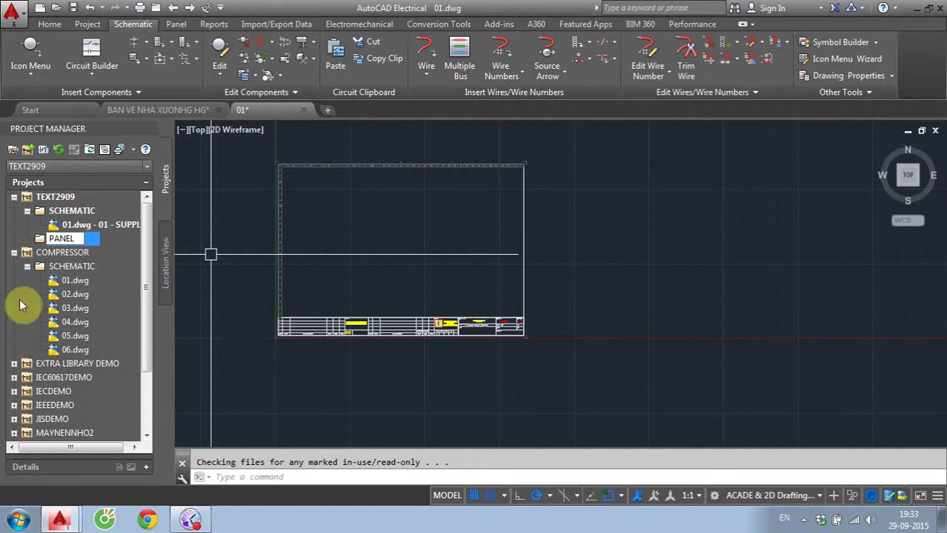
{"action": "key", "text": "Return"}
- Select the new folders, then collapse SCHEMATIC and the TEXT2909 project
{"action": "left_click", "coordinate": [50, 197]}
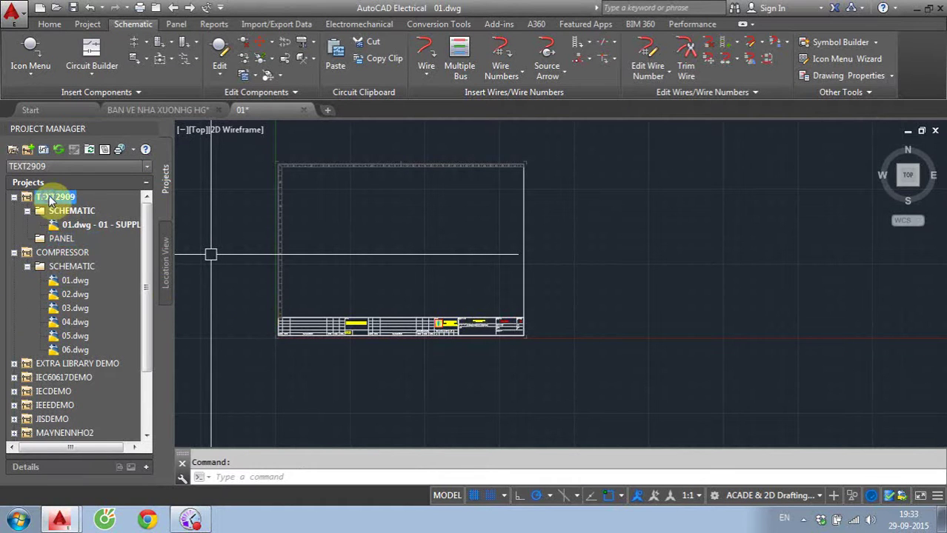
{"action": "right_click", "coordinate": [51, 198]}
{"action": "left_click", "coordinate": [26, 236]}
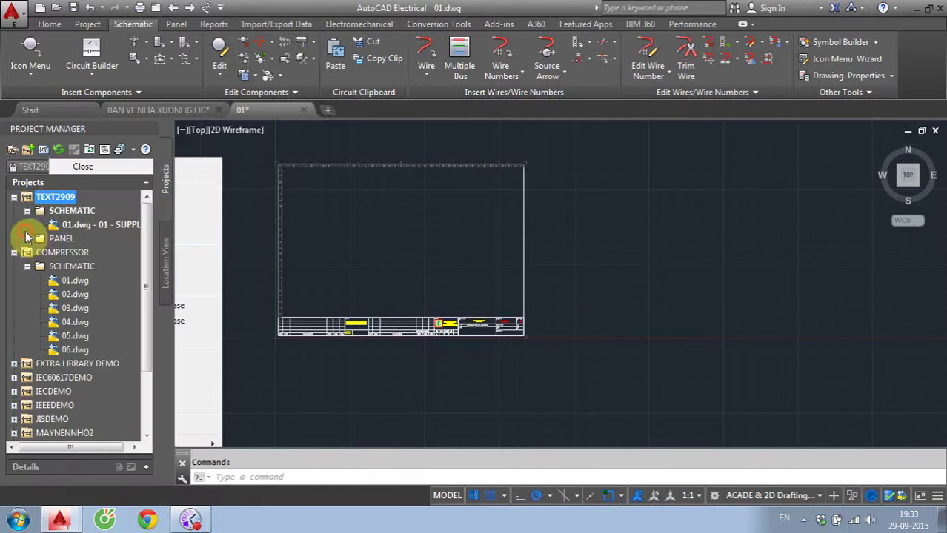
{"action": "left_click", "coordinate": [20, 222]}
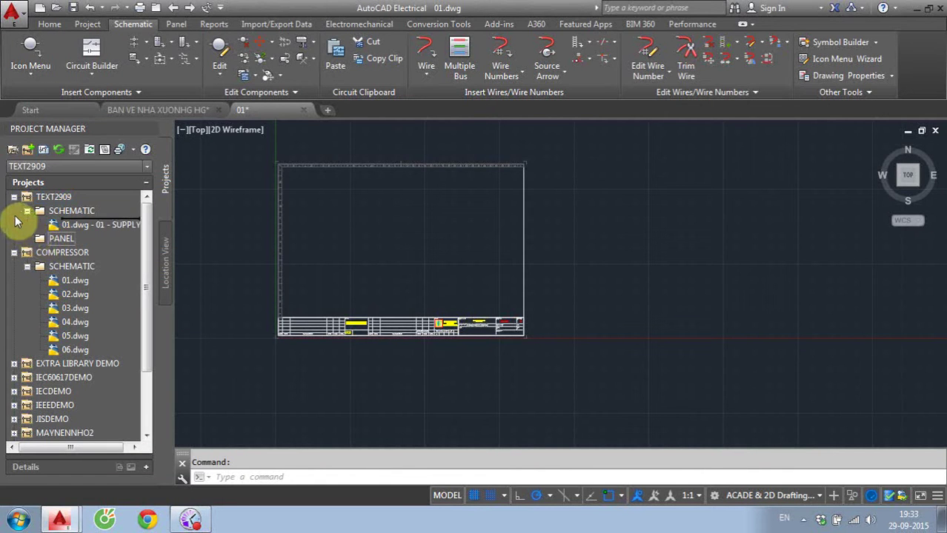
{"action": "left_click", "coordinate": [21, 212]}
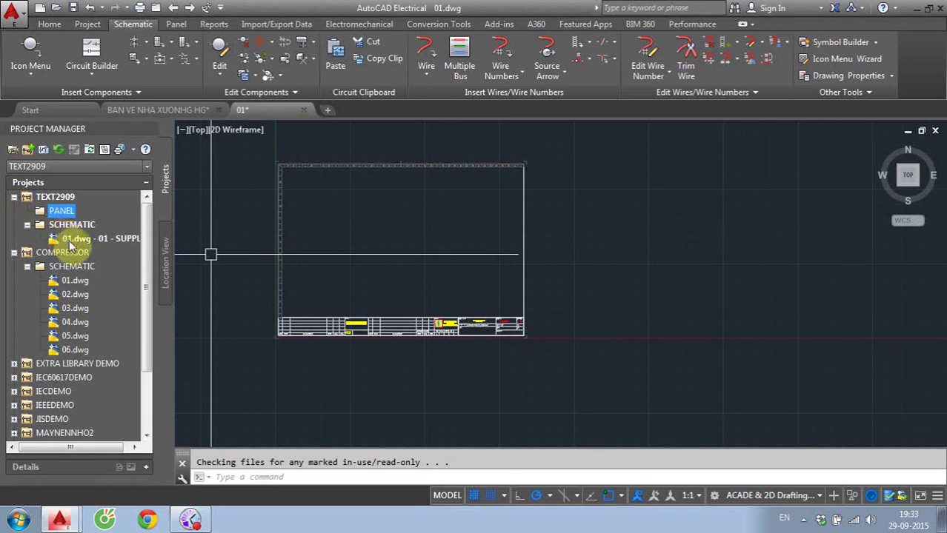
{"action": "left_click", "coordinate": [71, 266]}
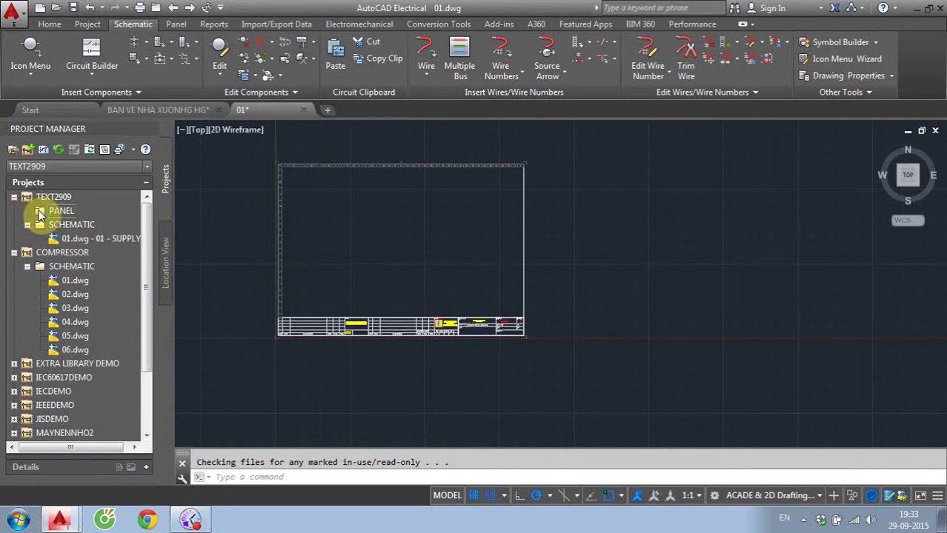
{"action": "left_click", "coordinate": [40, 215]}
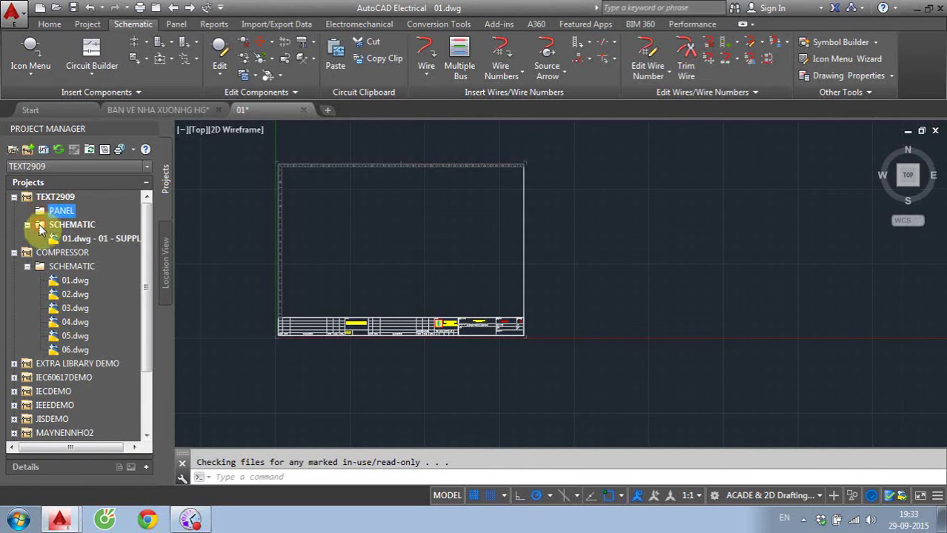
{"action": "left_click", "coordinate": [40, 227]}
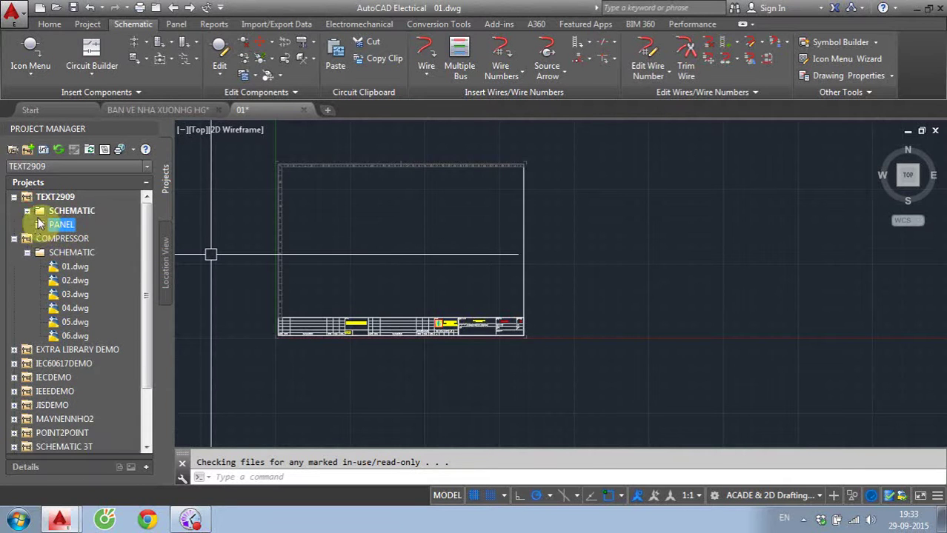
{"action": "left_click", "coordinate": [14, 197]}
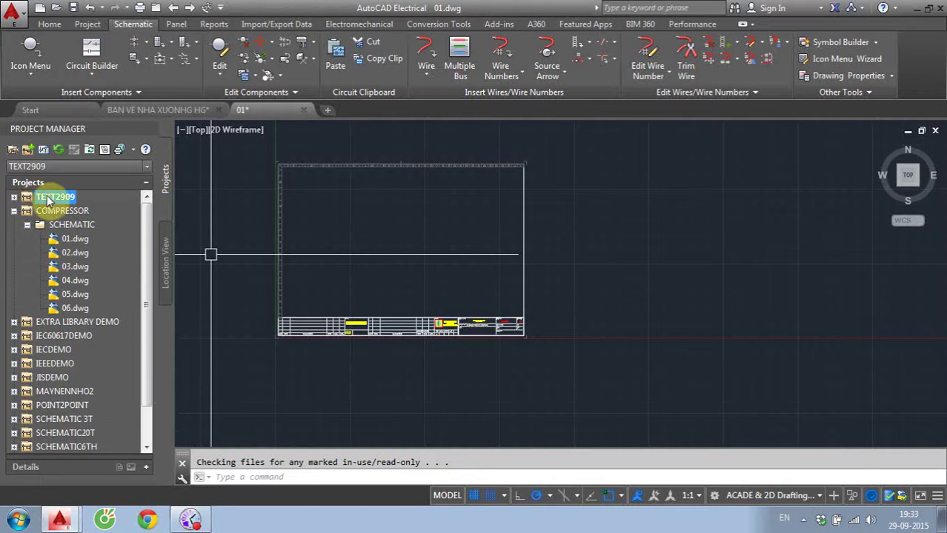
- Add a third TEXT2909 subfolder named SINGLE LINE
{"action": "right_click", "coordinate": [28, 199]}
{"action": "left_click", "coordinate": [60, 213]}
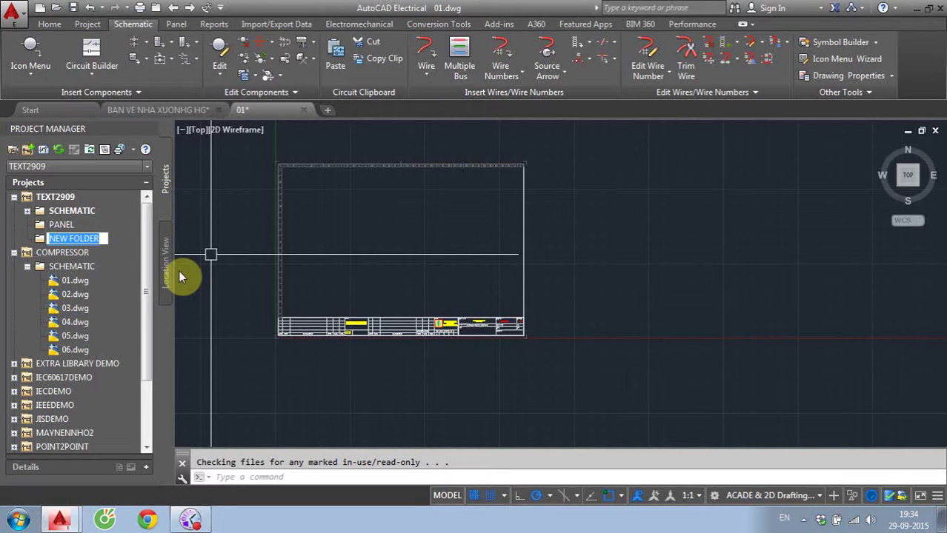
{"action": "type", "text": "SIN"}
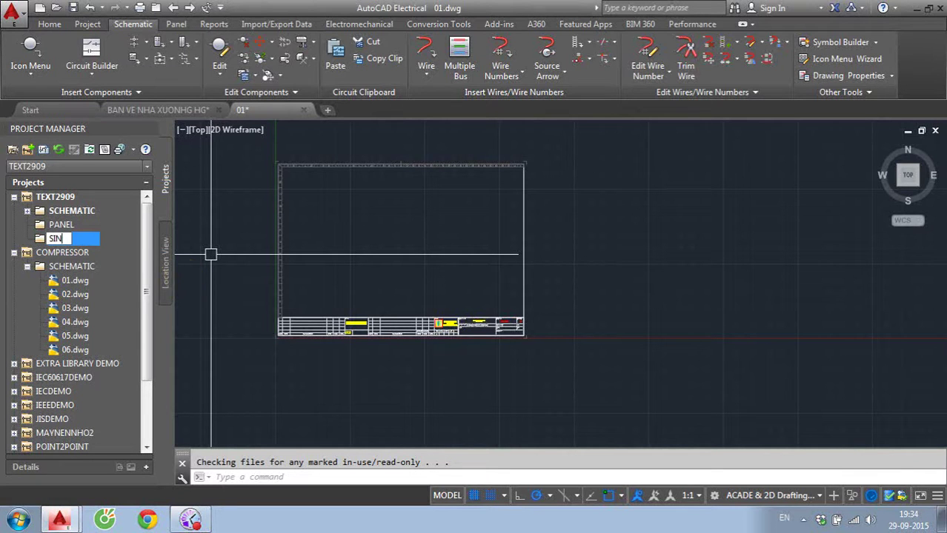
{"action": "type", "text": "GLE"}
{"action": "type", "text": " LINE"}
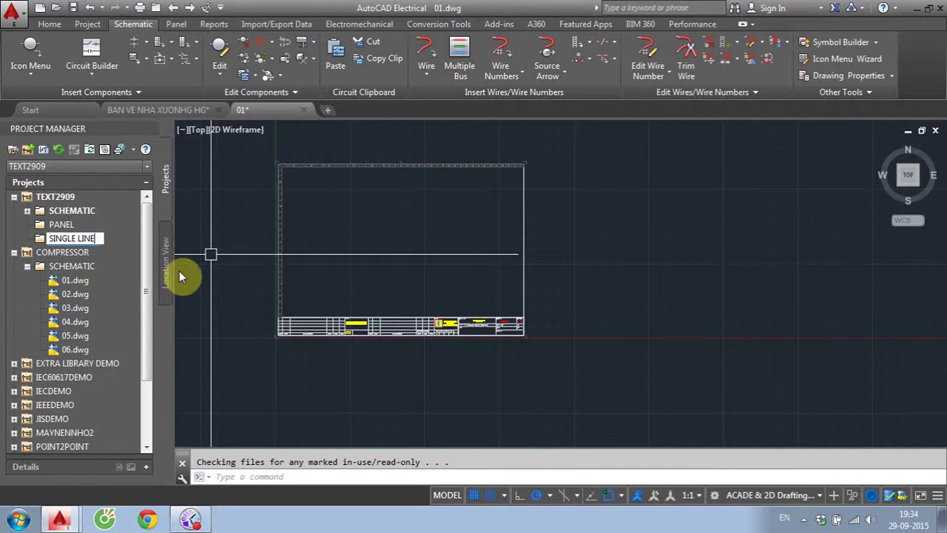
{"action": "left_click", "coordinate": [62, 226]}
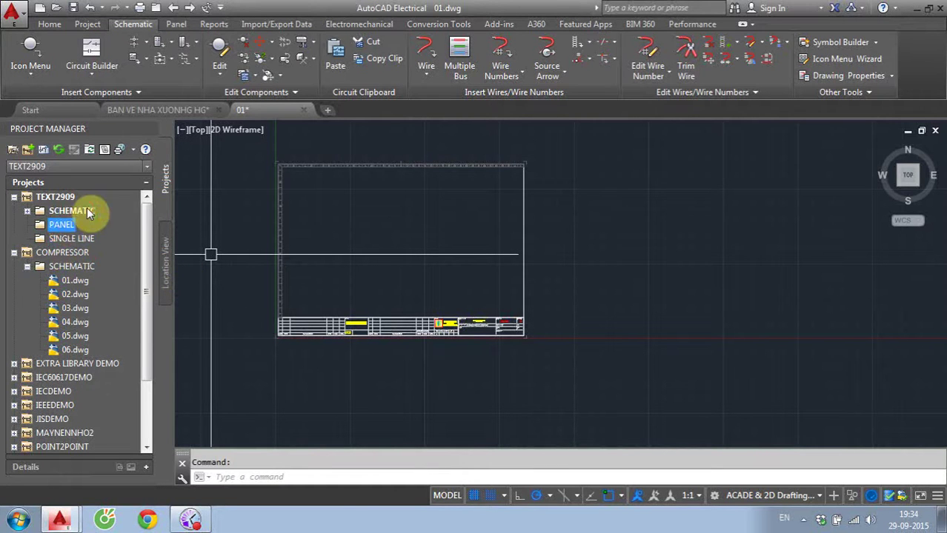
- Expand the SCHEMATIC folder and make 01.dwg the active drawing
{"action": "left_click", "coordinate": [87, 211]}
{"action": "left_click", "coordinate": [27, 211]}
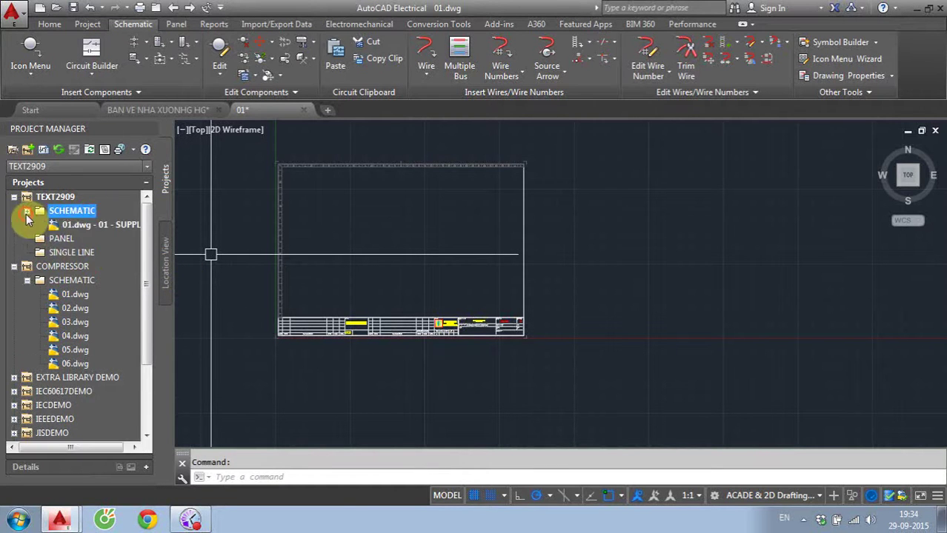
{"action": "double_click", "coordinate": [77, 228]}
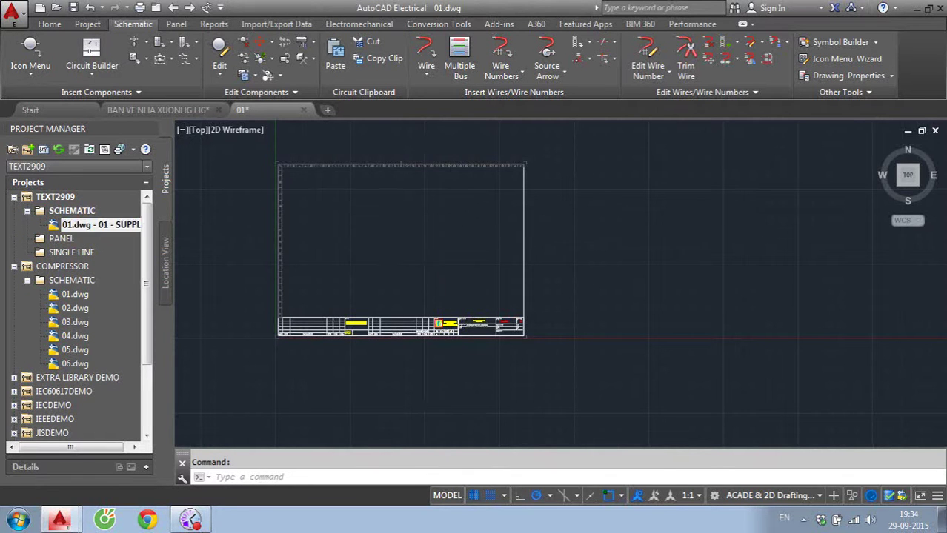
{"action": "scroll", "coordinate": [454, 212], "scroll_direction": "down", "scroll_amount": 4}
{"action": "scroll", "coordinate": [445, 220], "scroll_direction": "up", "scroll_amount": 2}
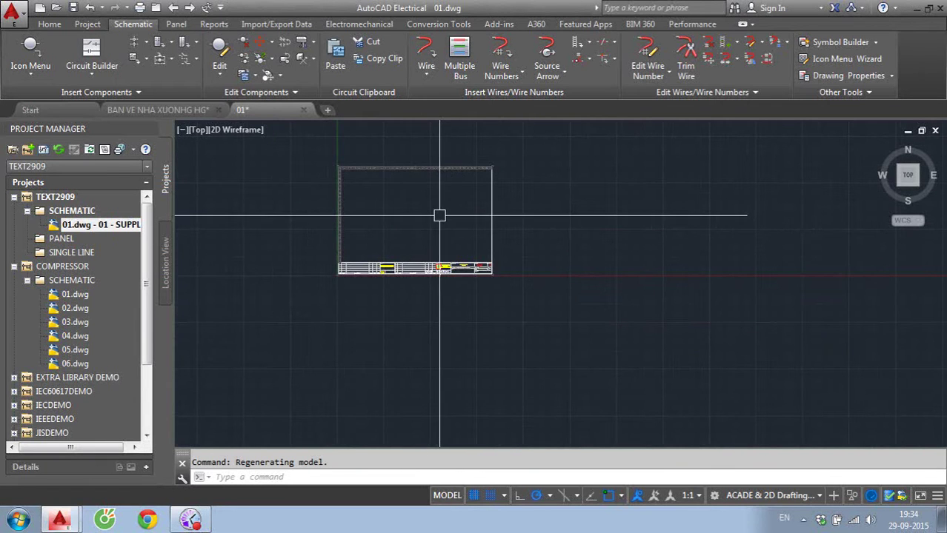
- Open the COMPRESSOR project's 02.dwg and fit the whole schematic sheet in view
{"action": "double_click", "coordinate": [68, 308]}
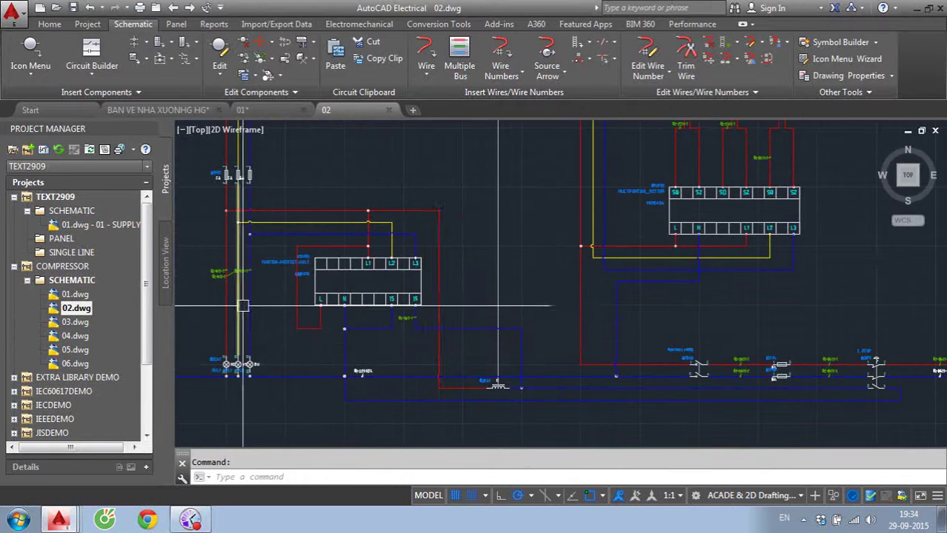
{"action": "scroll", "coordinate": [448, 317], "scroll_direction": "down", "scroll_amount": 5}
{"action": "scroll", "coordinate": [486, 317], "scroll_direction": "up", "scroll_amount": 3}
{"action": "scroll", "coordinate": [489, 317], "scroll_direction": "up", "scroll_amount": 1}
{"action": "middle_click_drag", "start_coordinate": [489, 317], "coordinate": [477, 300]}
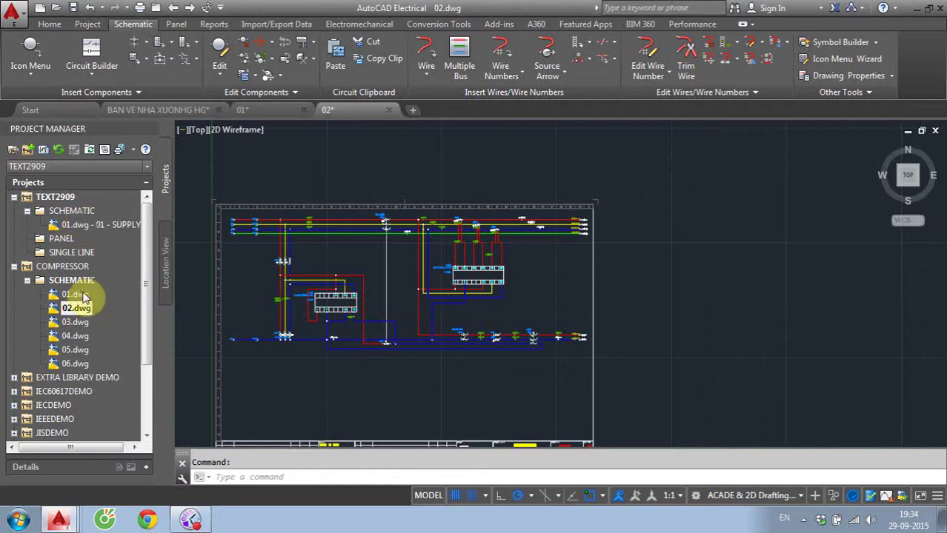
- Dismiss the drawing-area and 02.dwg context menus, then zoom the schematic
{"action": "right_click", "coordinate": [548, 282]}
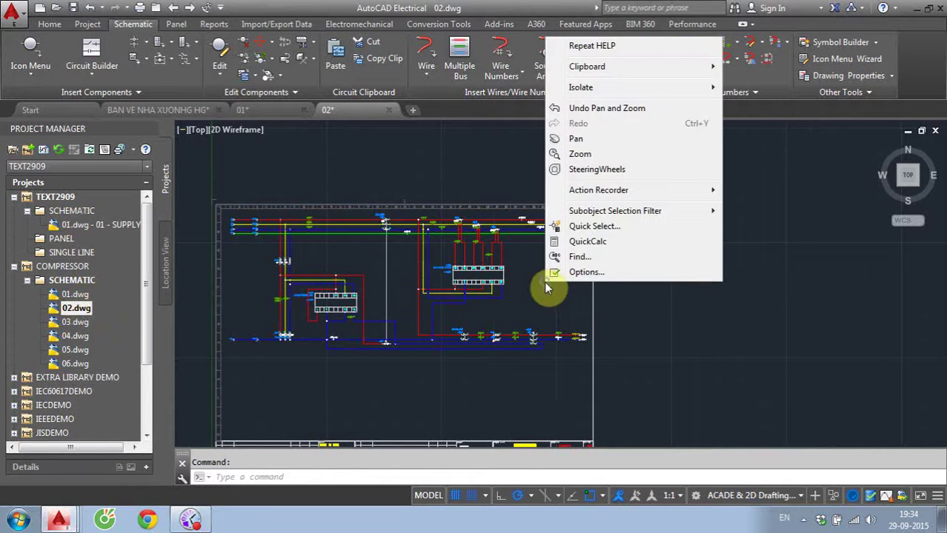
{"action": "key", "text": "Escape"}
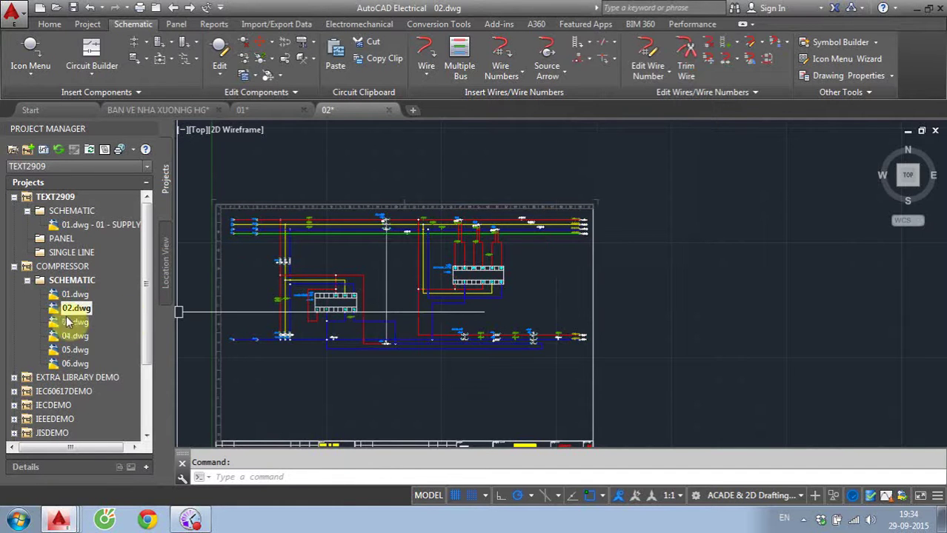
{"action": "right_click", "coordinate": [66, 314]}
{"action": "left_click", "coordinate": [89, 317]}
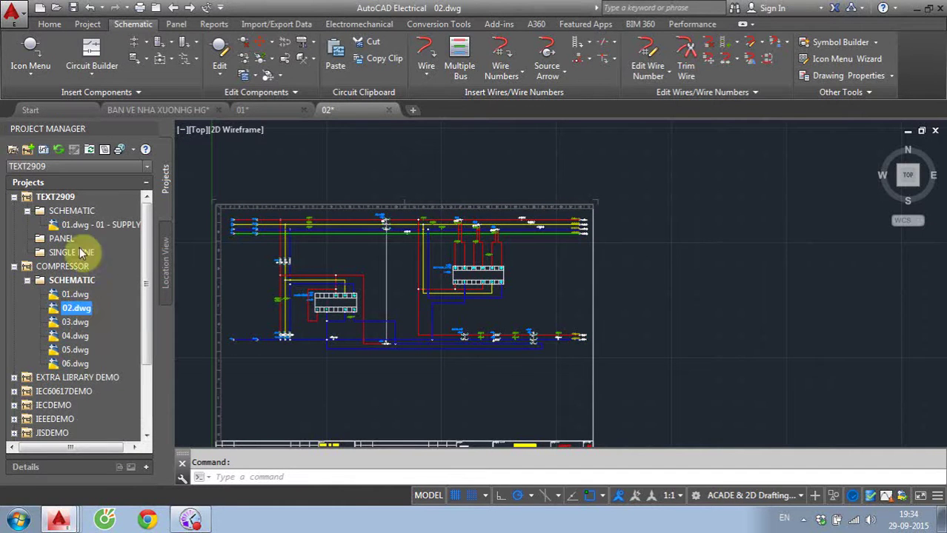
{"action": "right_click", "coordinate": [246, 292]}
{"action": "key", "text": "Escape"}
{"action": "scroll", "coordinate": [245, 290], "scroll_direction": "up", "scroll_amount": 1}
{"action": "scroll", "coordinate": [252, 297], "scroll_direction": "down", "scroll_amount": 4}
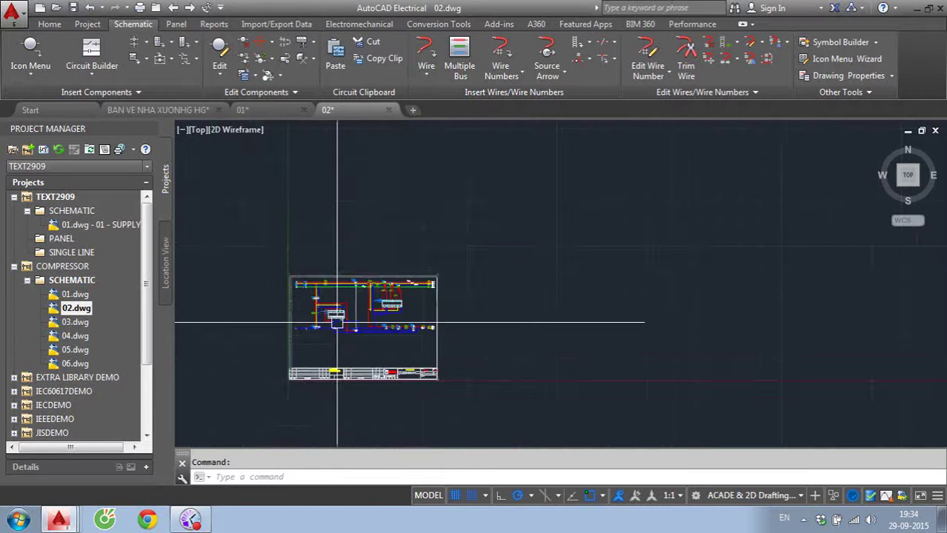
{"action": "scroll", "coordinate": [258, 303], "scroll_direction": "up", "scroll_amount": 2}
{"action": "scroll", "coordinate": [257, 308], "scroll_direction": "up", "scroll_amount": 1}
{"action": "scroll", "coordinate": [237, 296], "scroll_direction": "up", "scroll_amount": 1}
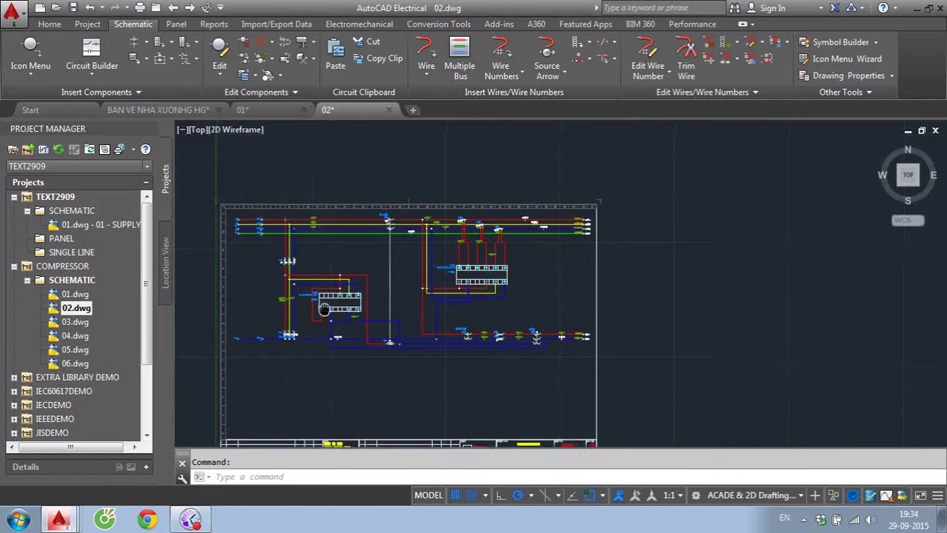
- Open and close the Drawing Properties of COMPRESSOR's 02.dwg without changes
{"action": "right_click", "coordinate": [79, 312]}
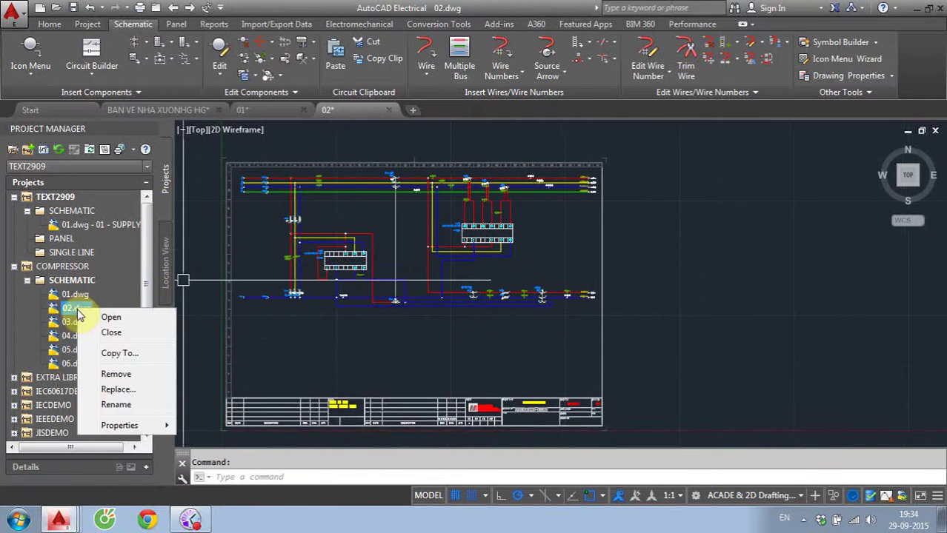
{"action": "mouse_move", "coordinate": [119, 425]}
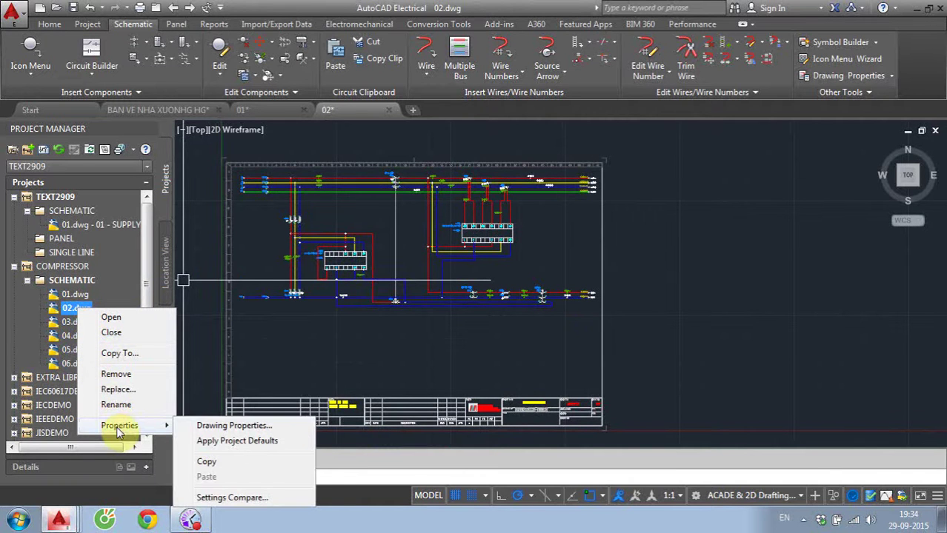
{"action": "left_click", "coordinate": [222, 426]}
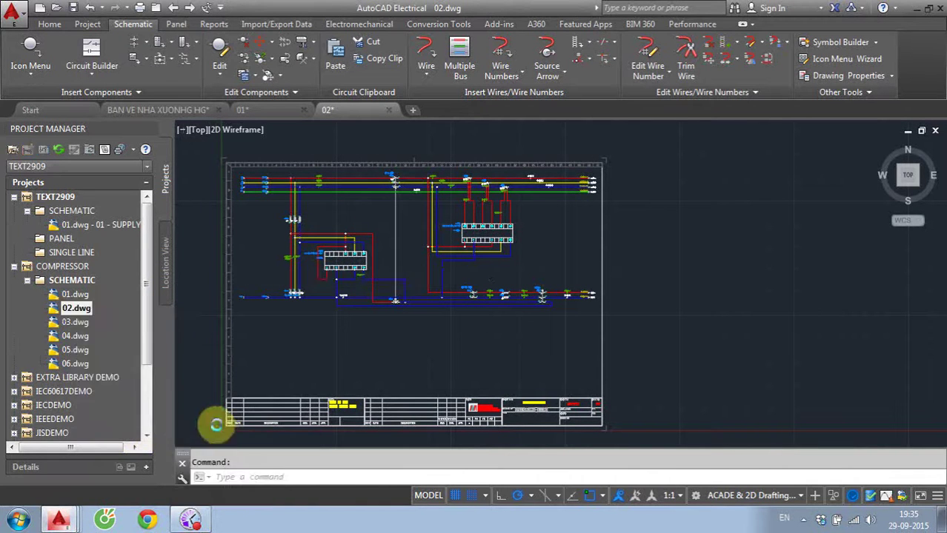
{"action": "key", "text": "Escape"}
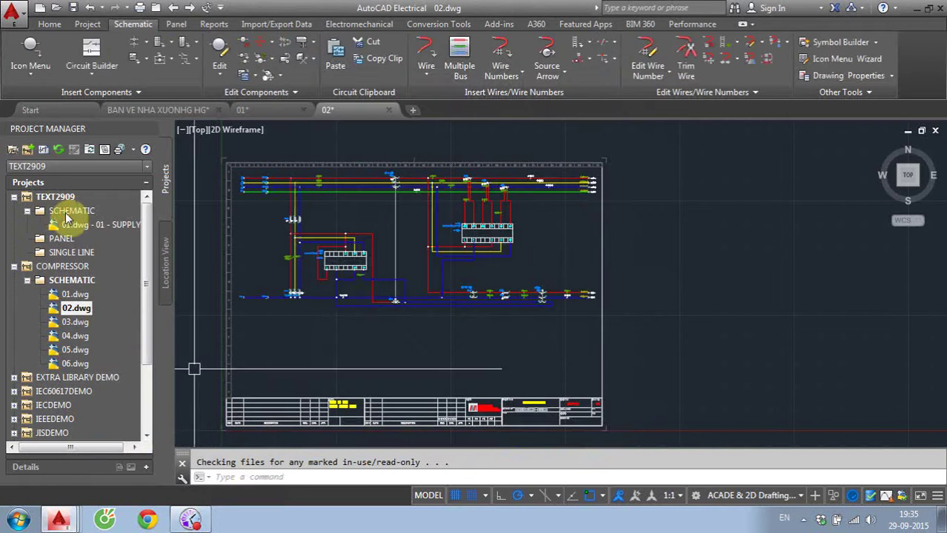
- Bring up the context menu of the TEXT2909 SCHEMATIC folder, then dismiss it
{"action": "left_click", "coordinate": [67, 213]}
{"action": "right_click", "coordinate": [67, 215]}
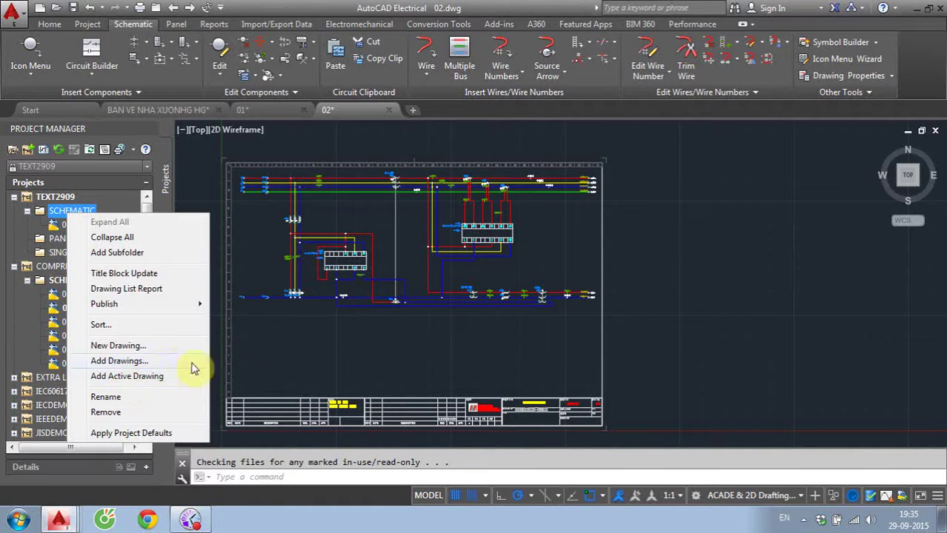
{"action": "left_click", "coordinate": [331, 331]}
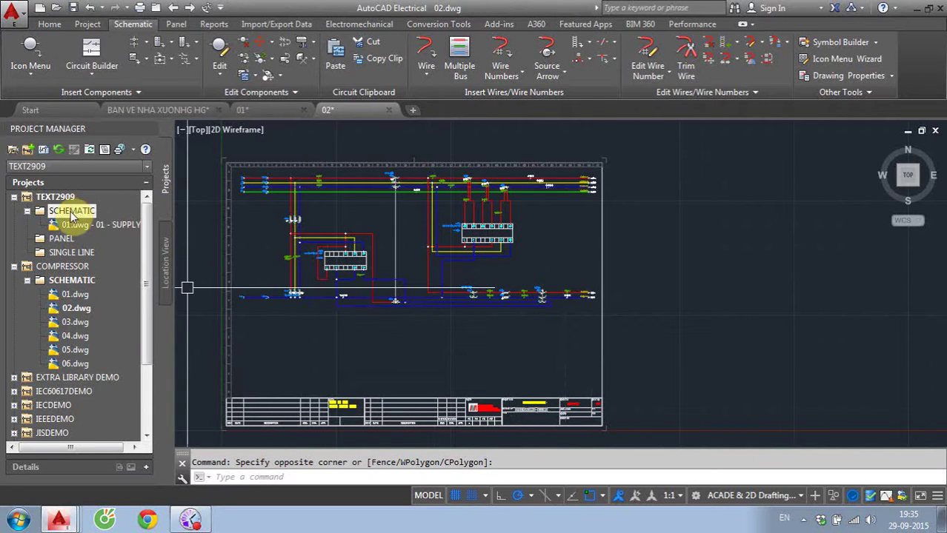
- Add the active drawing 02 to TEXT2909's SCHEMATIC folder and confirm the project defaults prompt
{"action": "right_click", "coordinate": [72, 212]}
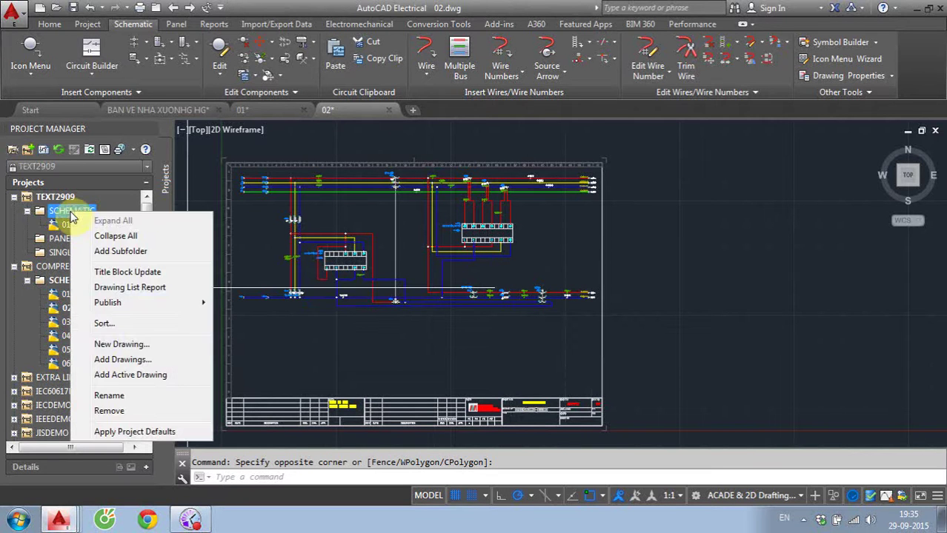
{"action": "left_click", "coordinate": [119, 376]}
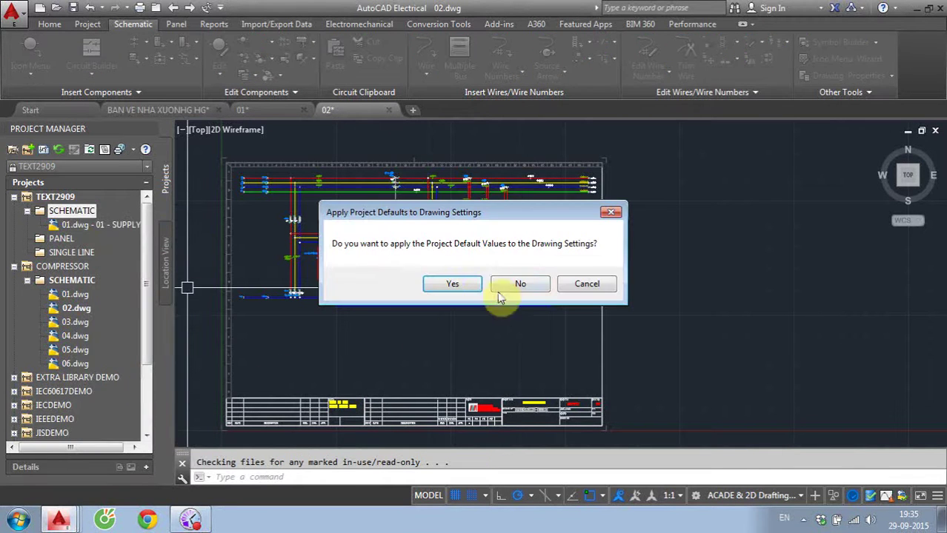
{"action": "left_click", "coordinate": [457, 284]}
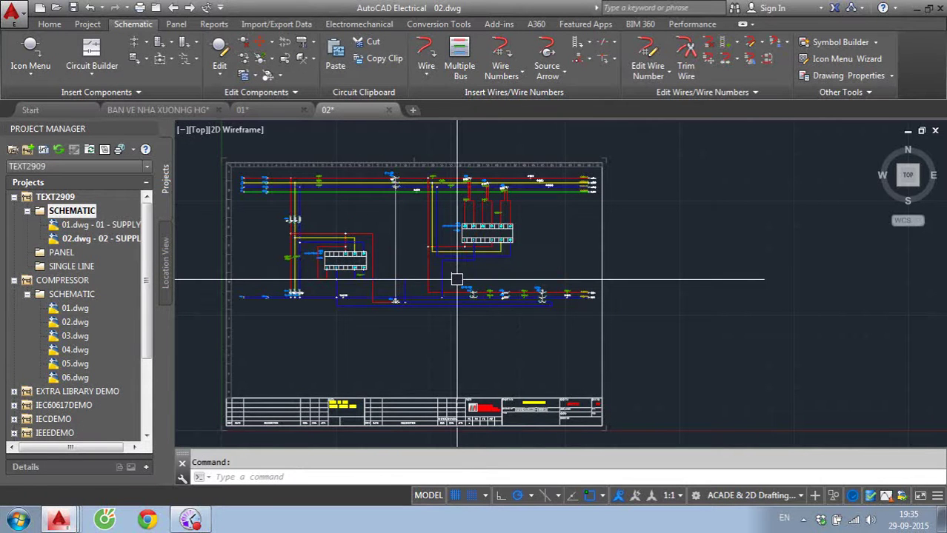
- Open drawing 01, step on to 02, and close the BAN VE NHA XUONHG HG drawing without saving
{"action": "double_click", "coordinate": [86, 227]}
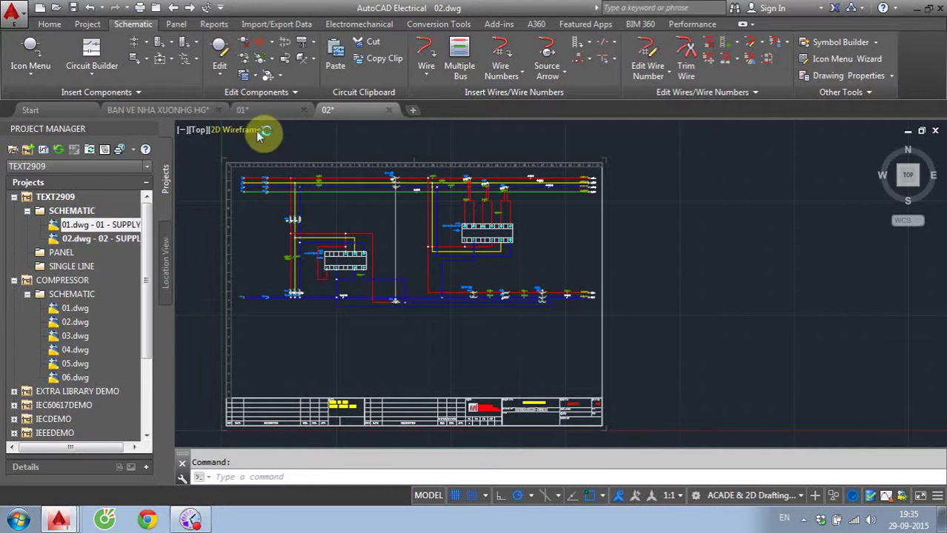
{"action": "left_click", "coordinate": [190, 9]}
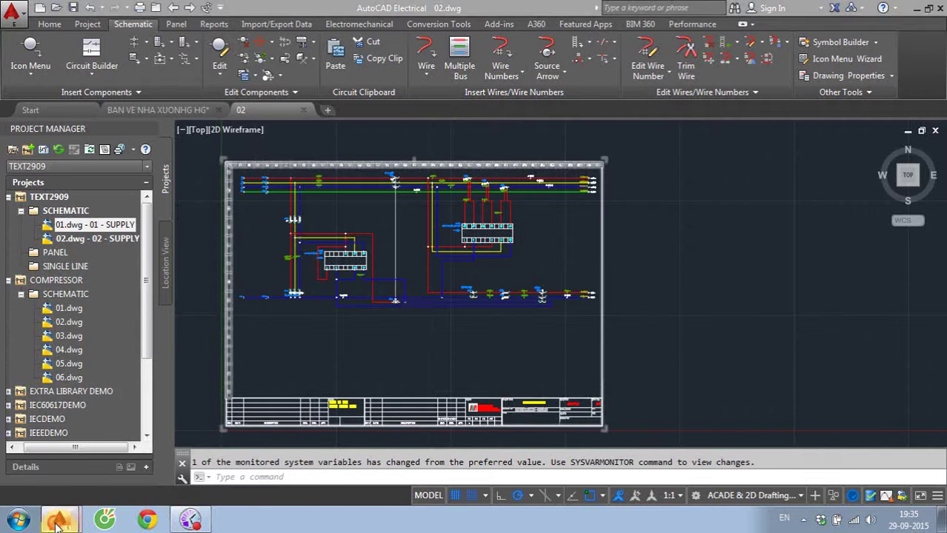
{"action": "left_click", "coordinate": [220, 110]}
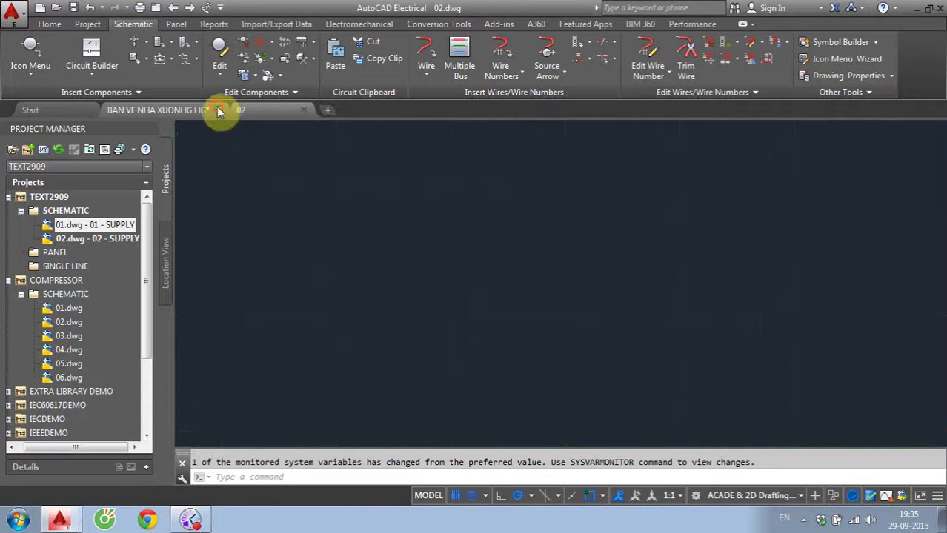
{"action": "left_click", "coordinate": [520, 291]}
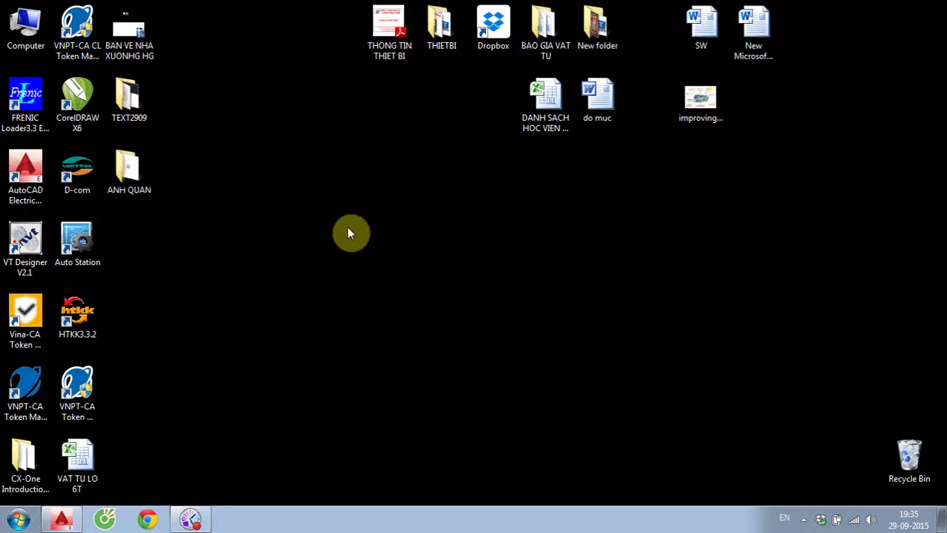
- In Windows Explorer, browse from DATA (E:) Dropbox through BAOGIA and TUDIENMAYNEN to CAD > COMPRESSOR
{"action": "key", "text": "super+e"}
{"action": "left_click", "coordinate": [326, 104]}
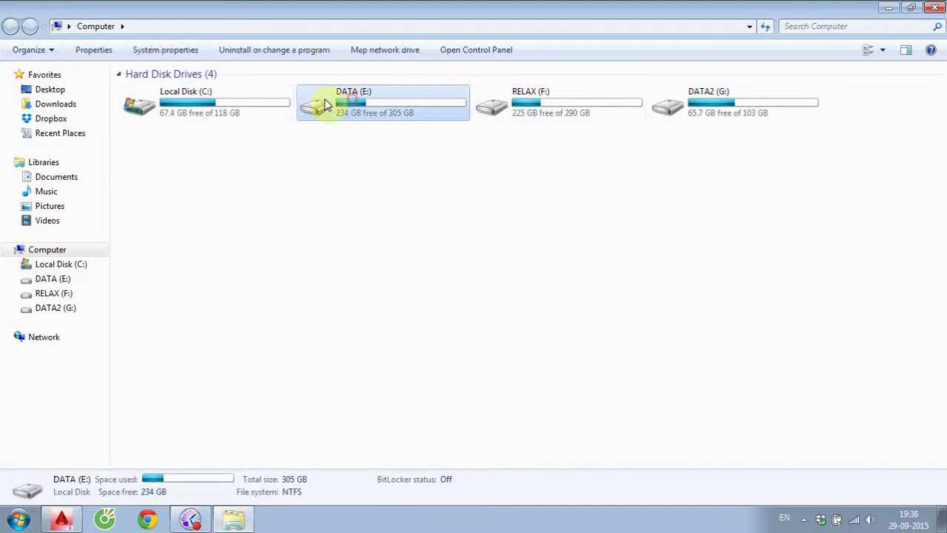
{"action": "left_click", "coordinate": [61, 120]}
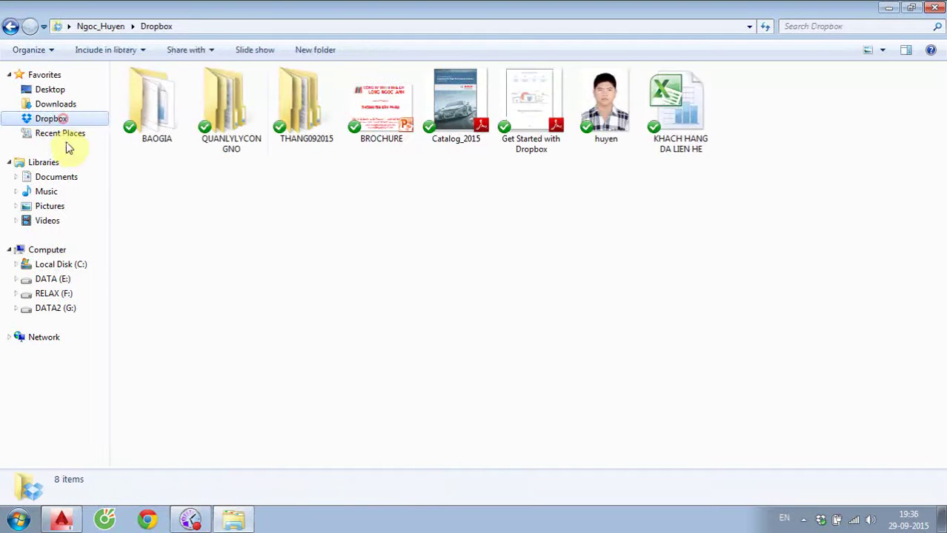
{"action": "double_click", "coordinate": [322, 106]}
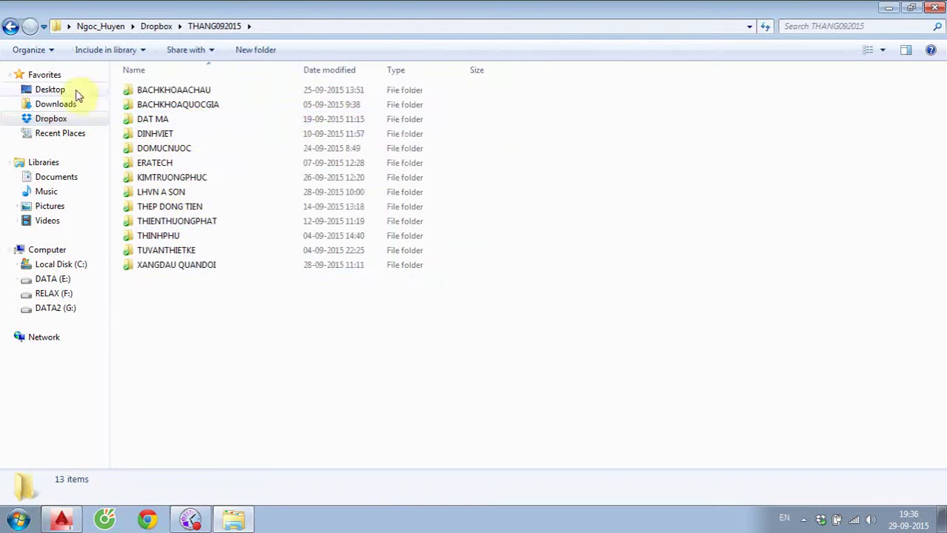
{"action": "left_click", "coordinate": [10, 27]}
{"action": "left_click", "coordinate": [158, 124]}
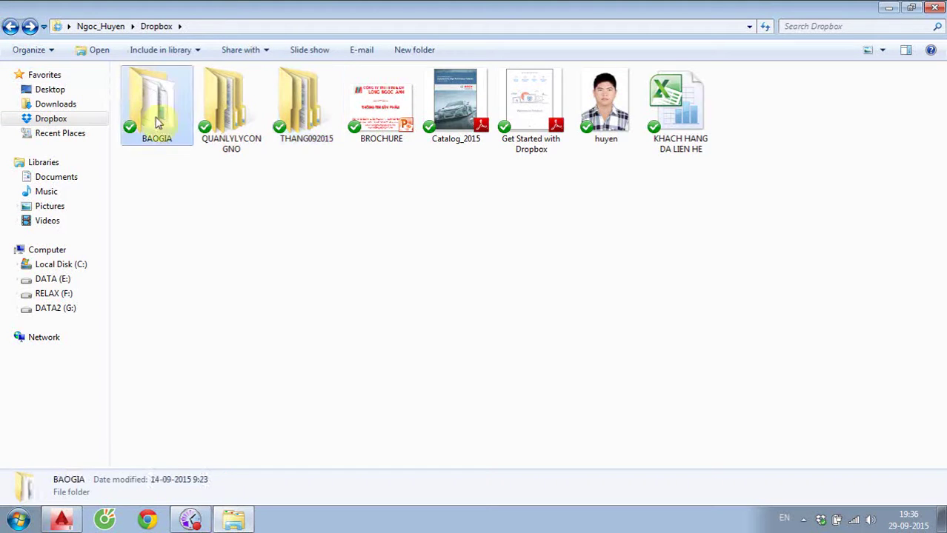
{"action": "double_click", "coordinate": [158, 124]}
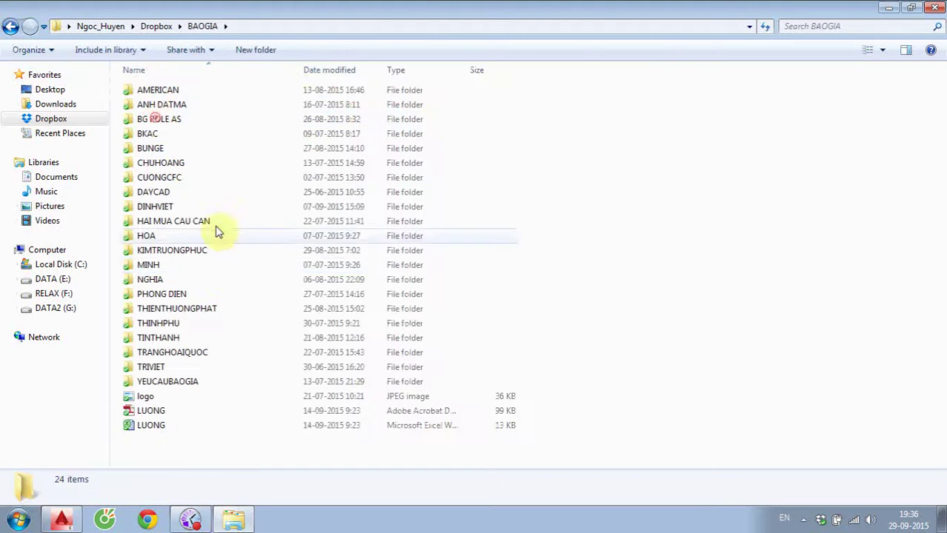
{"action": "double_click", "coordinate": [192, 309]}
{"action": "left_click", "coordinate": [169, 184]}
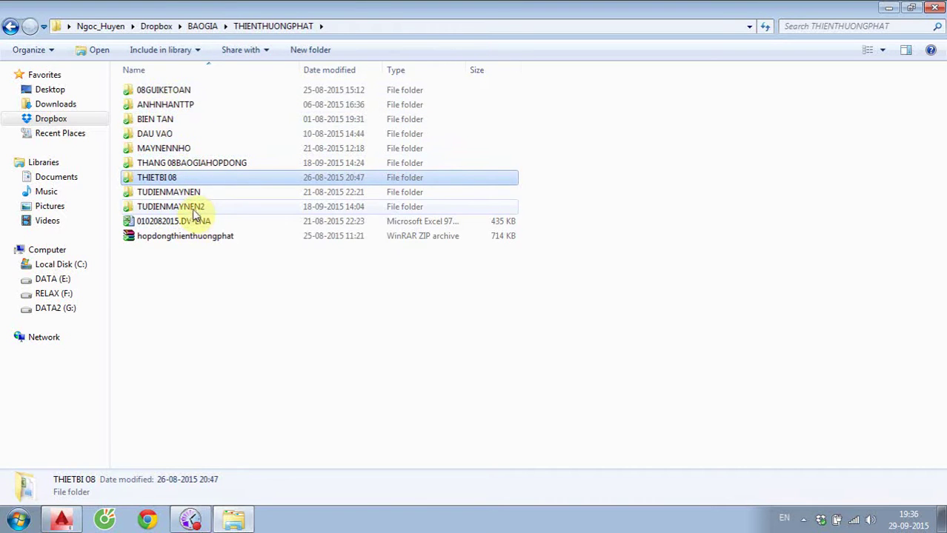
{"action": "double_click", "coordinate": [187, 194]}
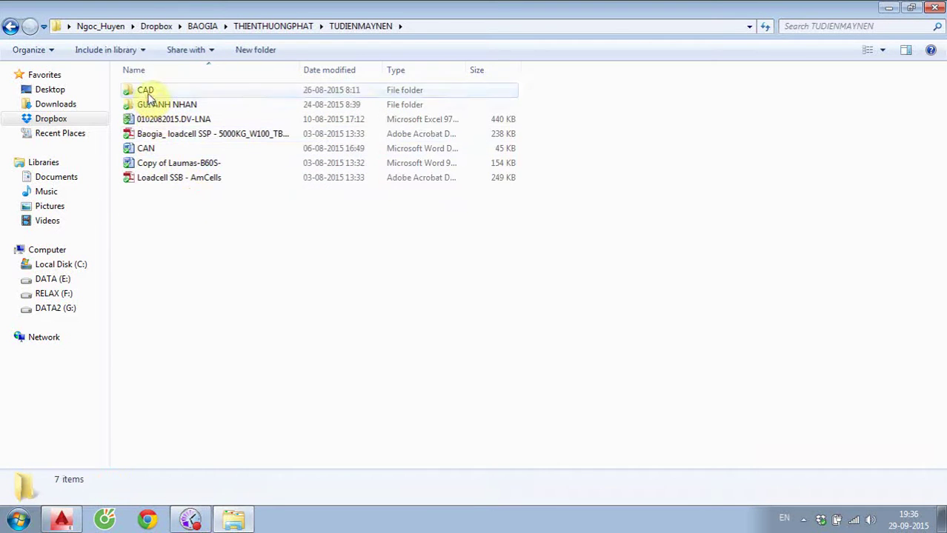
{"action": "double_click", "coordinate": [150, 93]}
{"action": "double_click", "coordinate": [168, 91]}
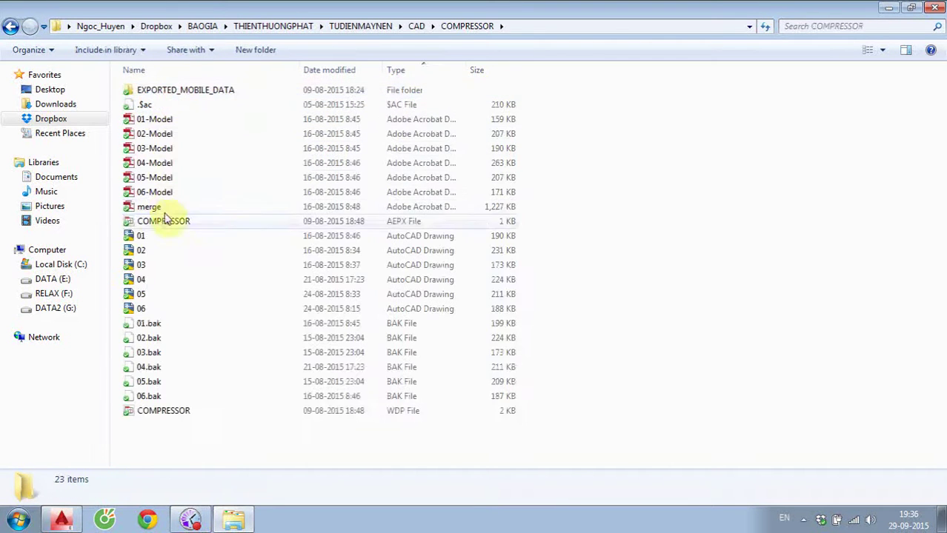
- Copy compressor drawings 03 and 04
{"action": "left_click", "coordinate": [142, 270]}
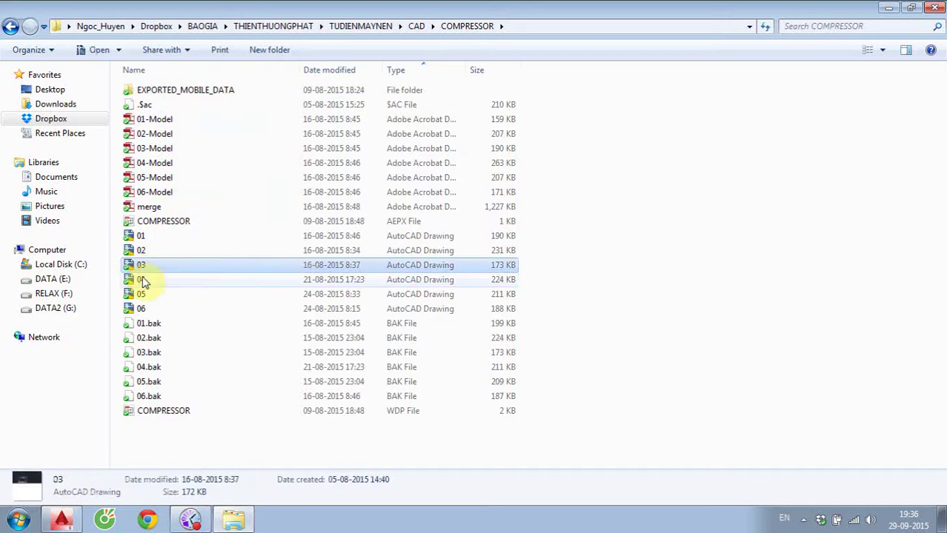
{"action": "left_click", "coordinate": [142, 280], "text": "shift"}
{"action": "right_click", "coordinate": [140, 280]}
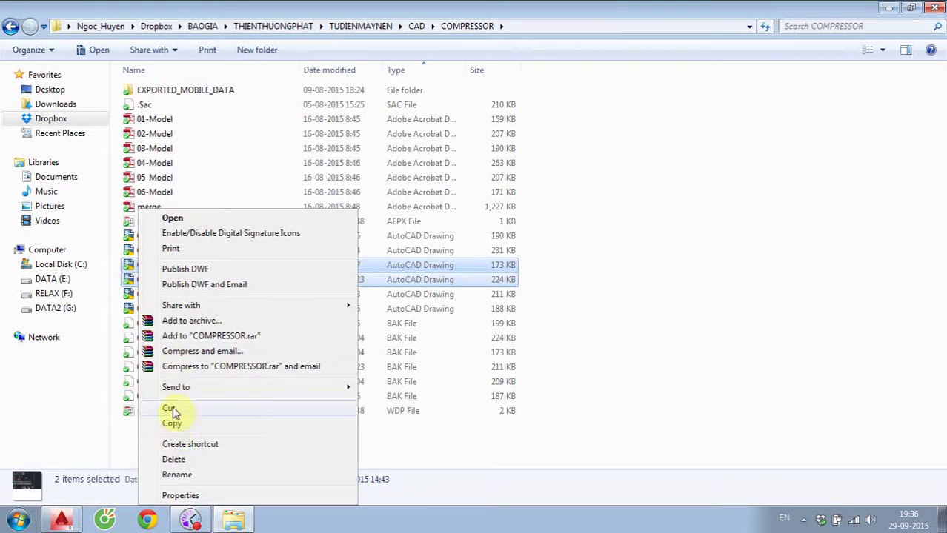
{"action": "left_click", "coordinate": [172, 425]}
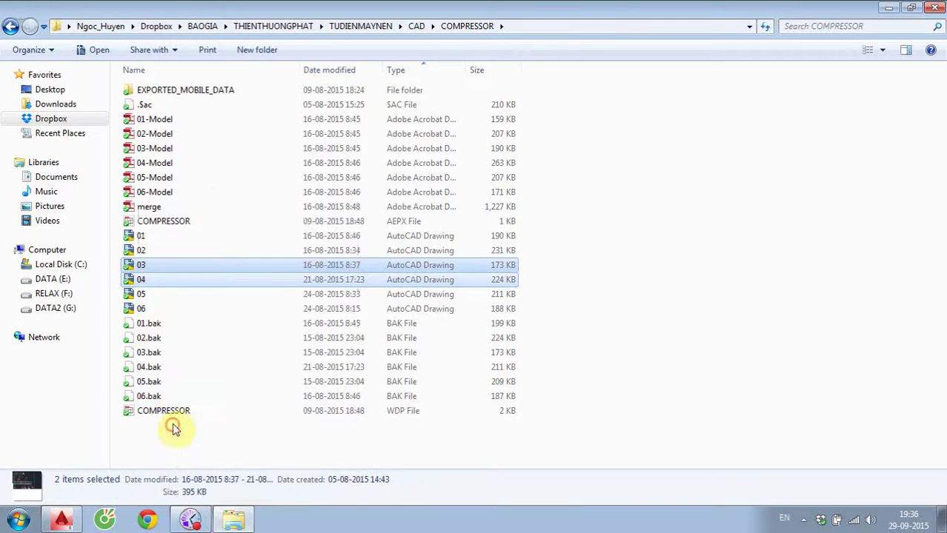
- Paste drawings 03 and 04 into the desktop TEXT2909 folder and return to AutoCAD Electrical
{"action": "left_click", "coordinate": [938, 10]}
{"action": "double_click", "coordinate": [138, 110]}
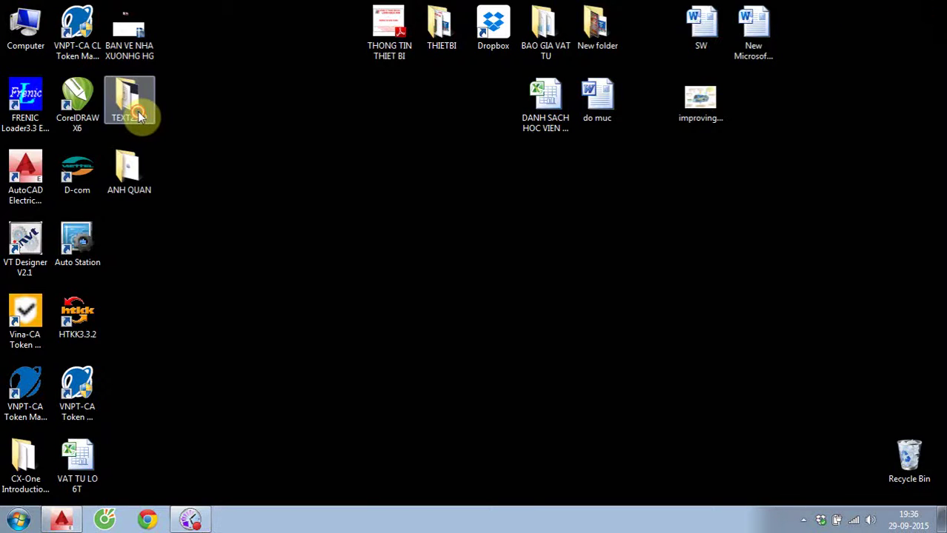
{"action": "right_click", "coordinate": [302, 206]}
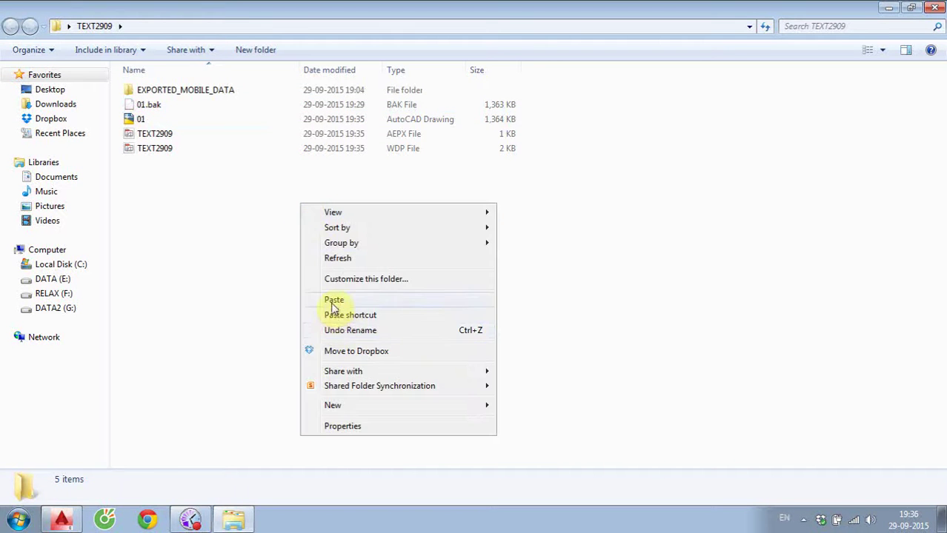
{"action": "left_click", "coordinate": [332, 301]}
{"action": "left_click", "coordinate": [302, 260]}
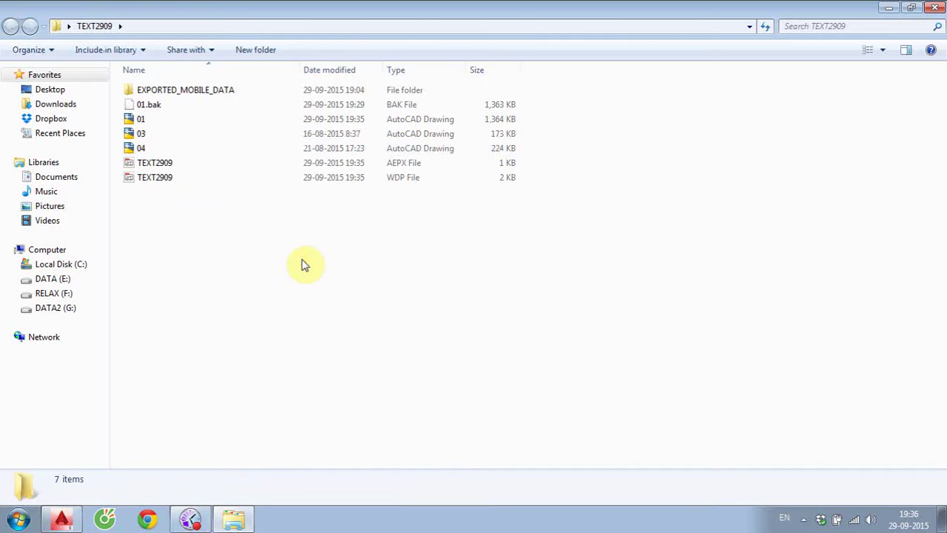
{"action": "left_click", "coordinate": [62, 519]}
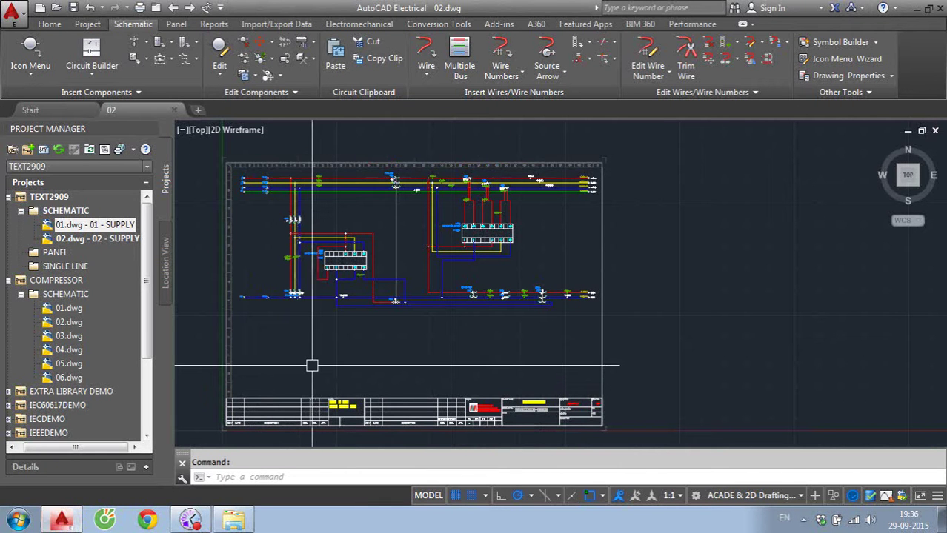
- Add existing drawings 03 and 04 to TEXT2909's SCHEMATIC folder, applying the project defaults
{"action": "right_click", "coordinate": [56, 214]}
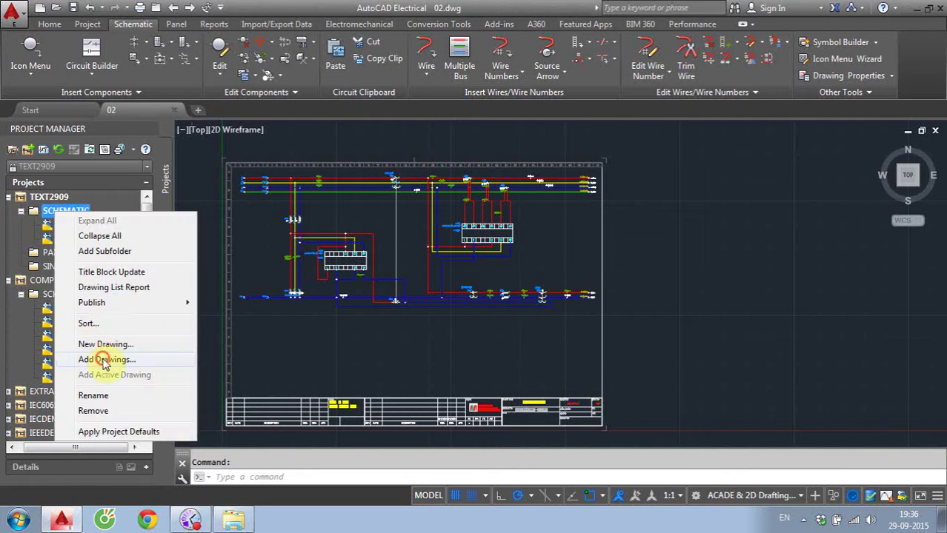
{"action": "left_click", "coordinate": [105, 360]}
{"action": "left_click", "coordinate": [361, 172]}
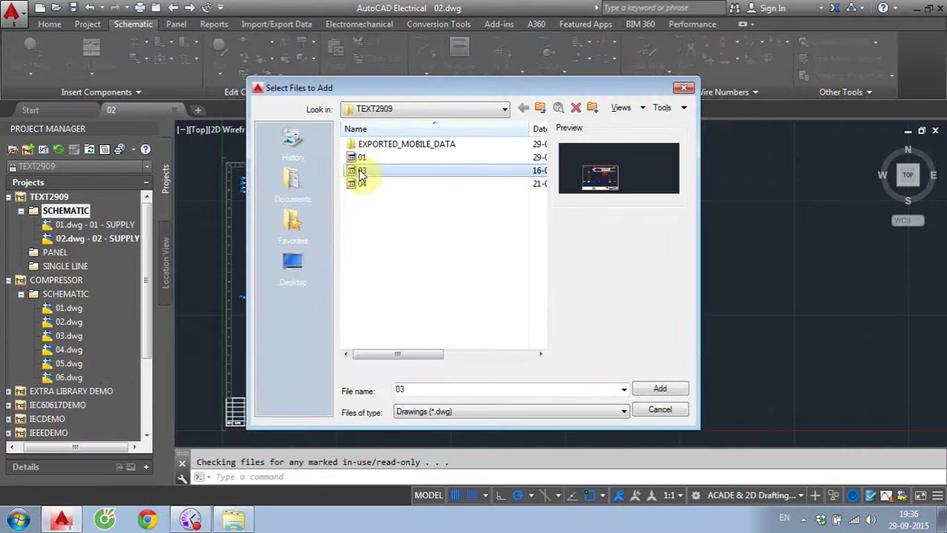
{"action": "left_click", "coordinate": [361, 184], "text": "shift"}
{"action": "left_click", "coordinate": [650, 389]}
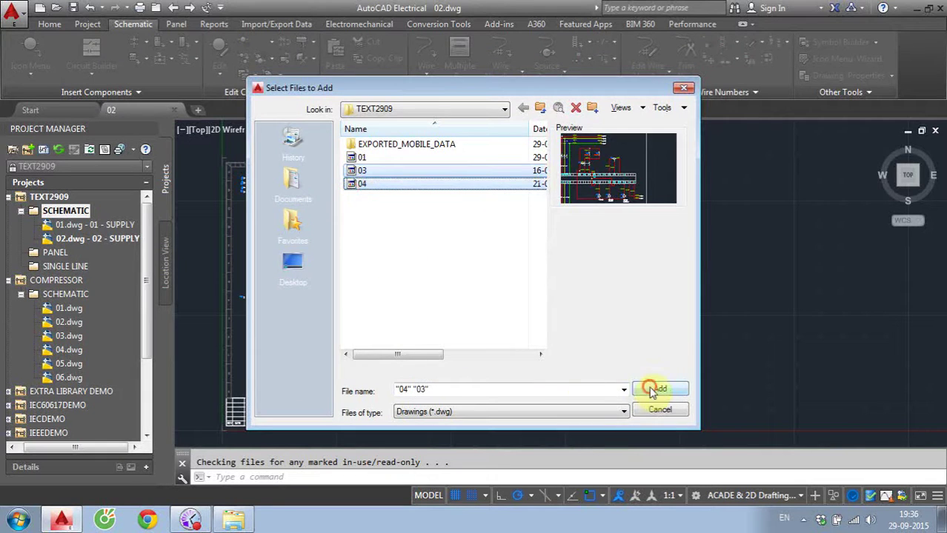
{"action": "left_click", "coordinate": [462, 285]}
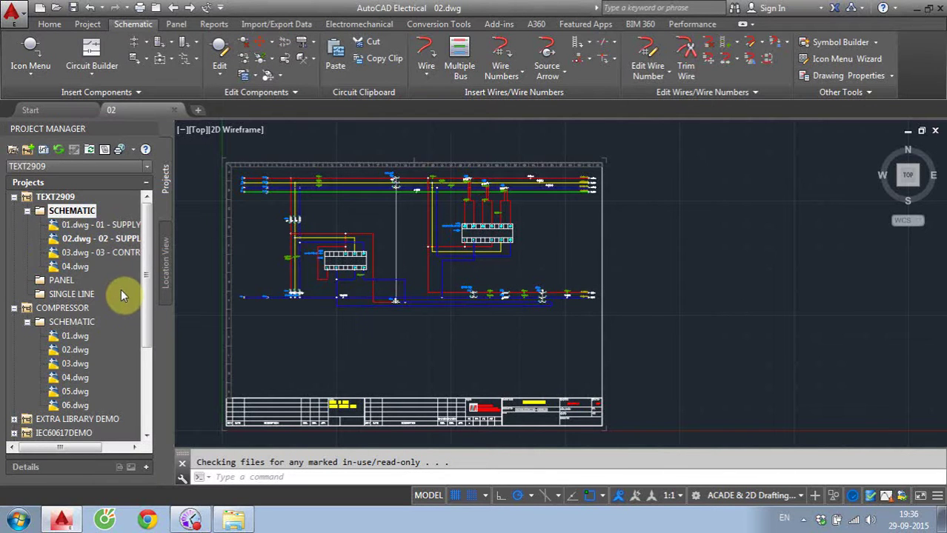
- Open drawing 03 from the COMPRESSOR project's SCHEMATIC folder
{"action": "right_click", "coordinate": [80, 238]}
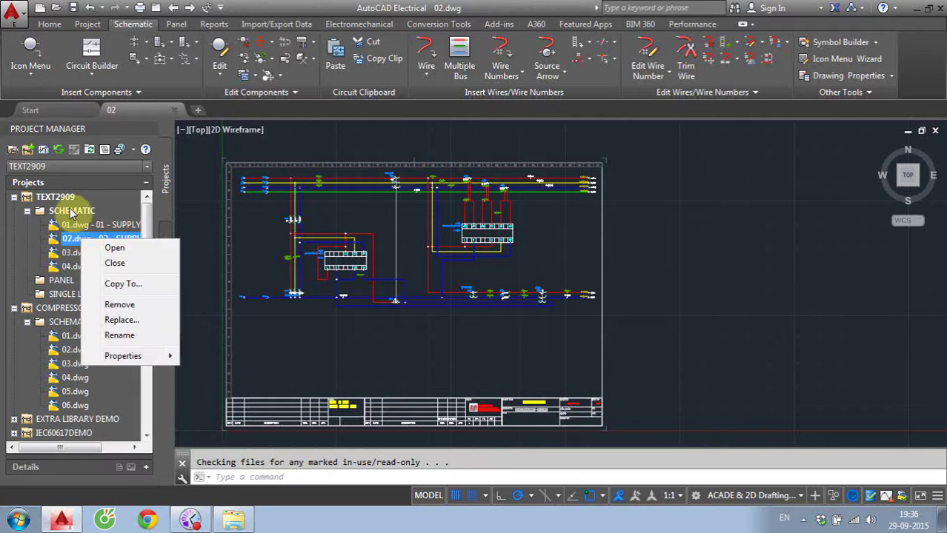
{"action": "left_click", "coordinate": [71, 213]}
{"action": "right_click", "coordinate": [71, 213]}
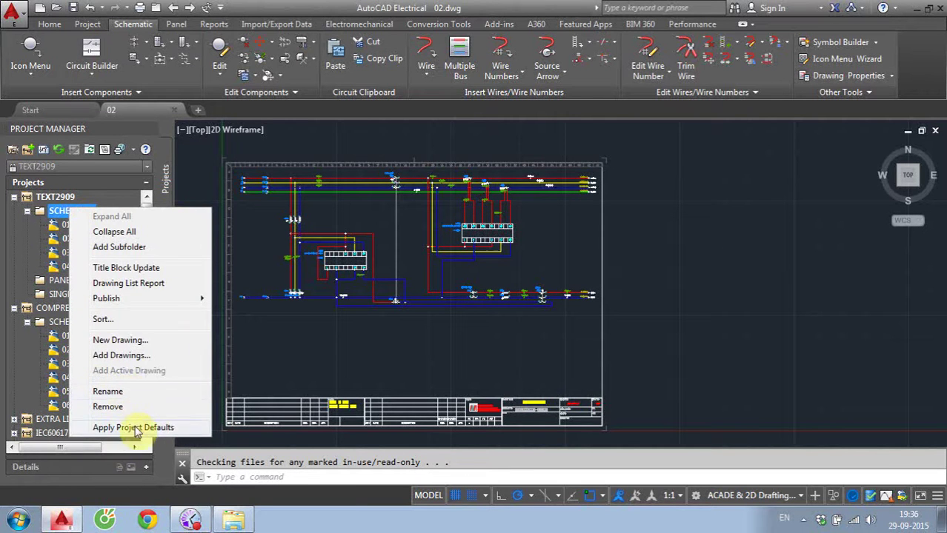
{"action": "left_click", "coordinate": [37, 367]}
{"action": "double_click", "coordinate": [75, 364]}
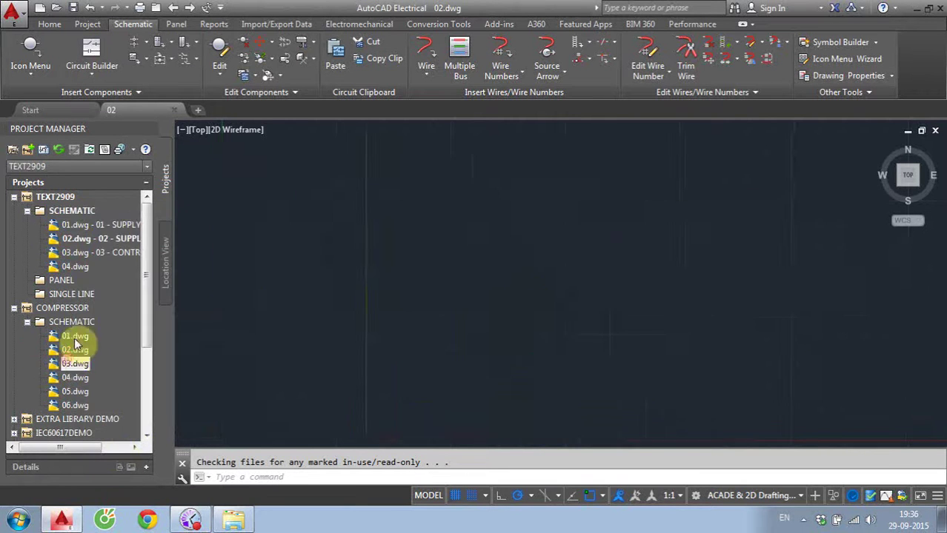
- Bring the TEXT2909 folder window forward in Windows Explorer
{"action": "right_click", "coordinate": [72, 211]}
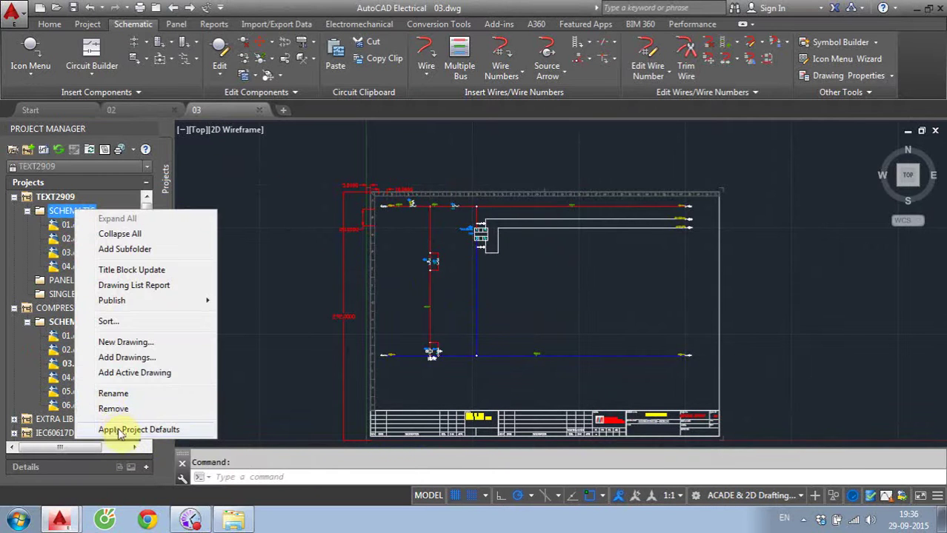
{"action": "left_click", "coordinate": [113, 394]}
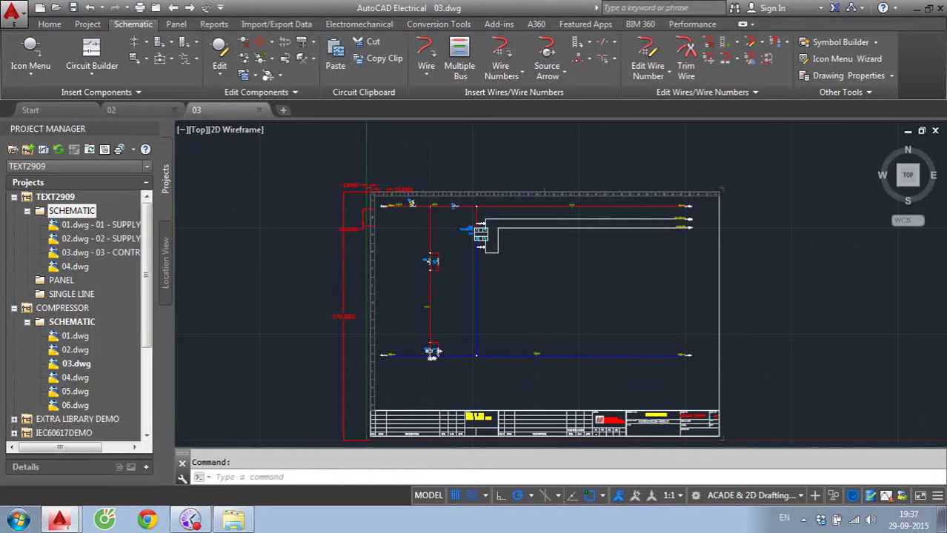
{"action": "left_click", "coordinate": [307, 253]}
{"action": "left_click", "coordinate": [232, 519]}
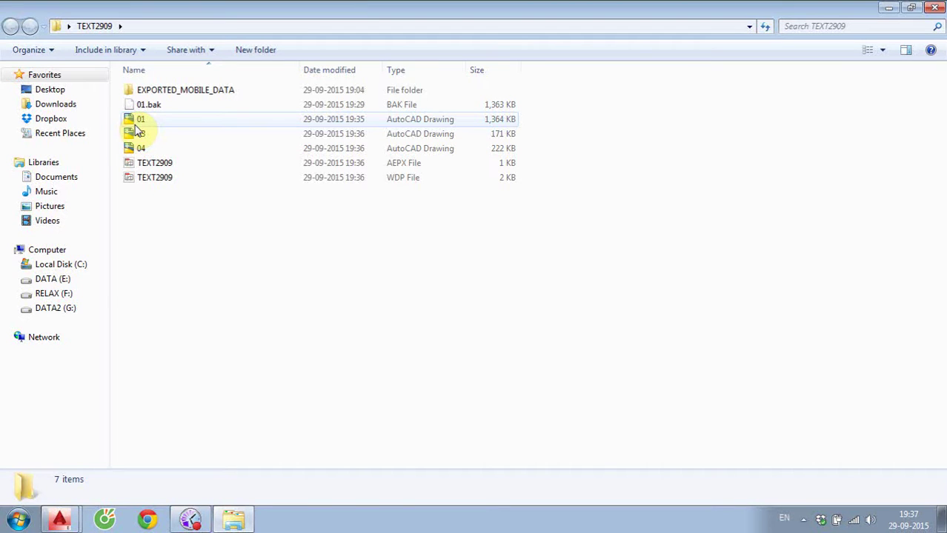
- After confirming TEXT2909 holds drawings 01, 03 and 04, switch back to AutoCAD Electrical
{"action": "left_click", "coordinate": [59, 520]}
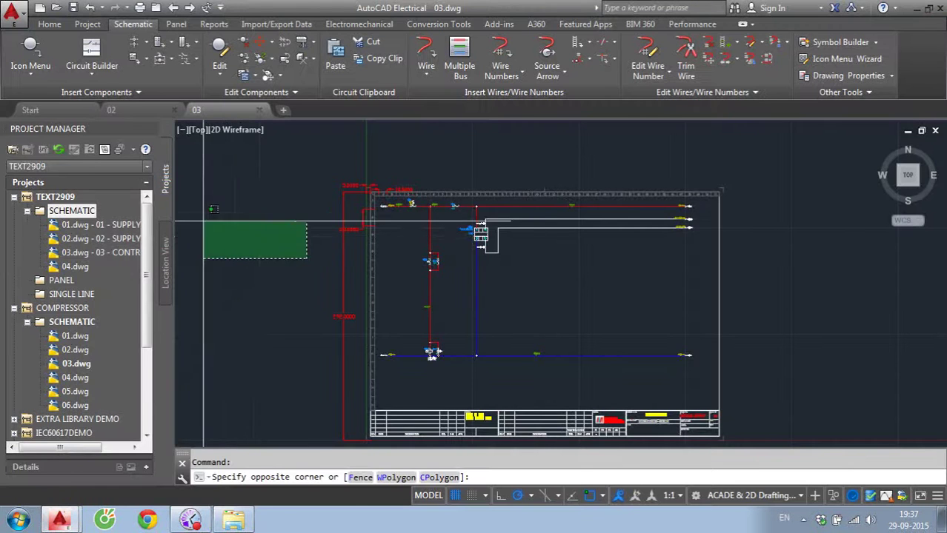
- Open TEXT2909 drawing 03, advance to 04, then open 01 to check its title block
{"action": "double_click", "coordinate": [89, 252]}
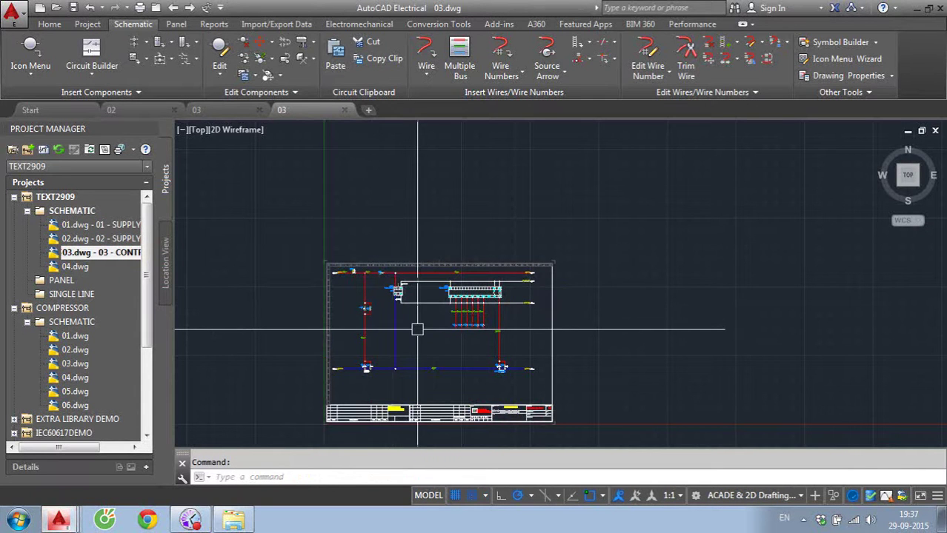
{"action": "left_click", "coordinate": [192, 8]}
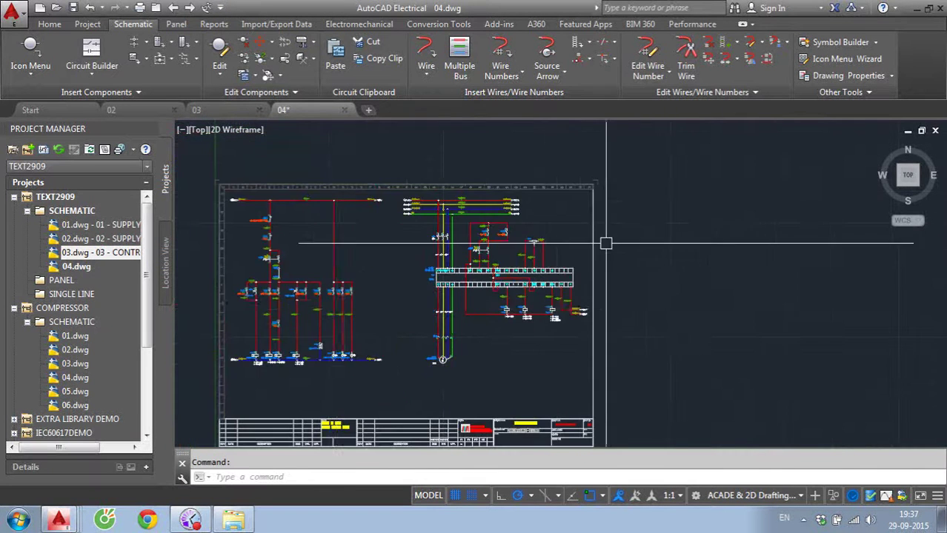
{"action": "middle_click_drag", "start_coordinate": [254, 321], "coordinate": [332, 262]}
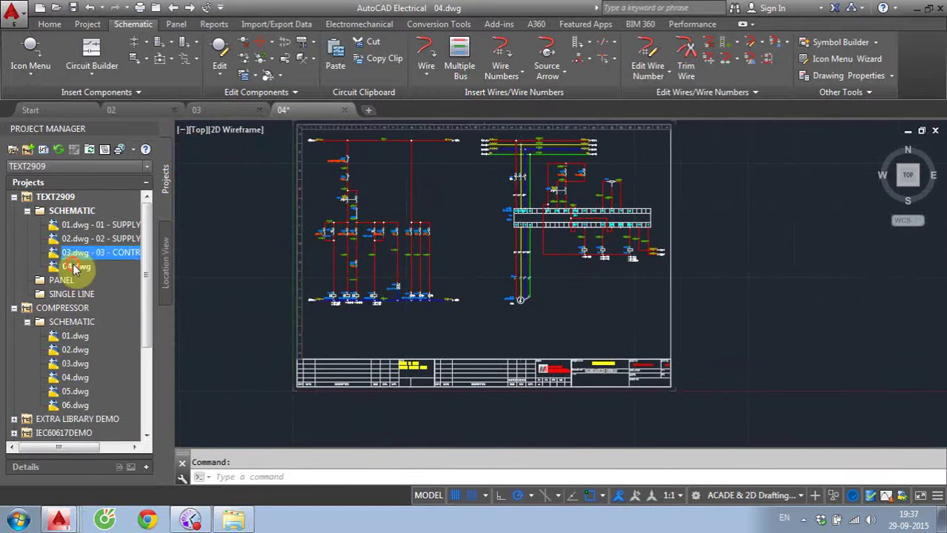
{"action": "left_click", "coordinate": [74, 268]}
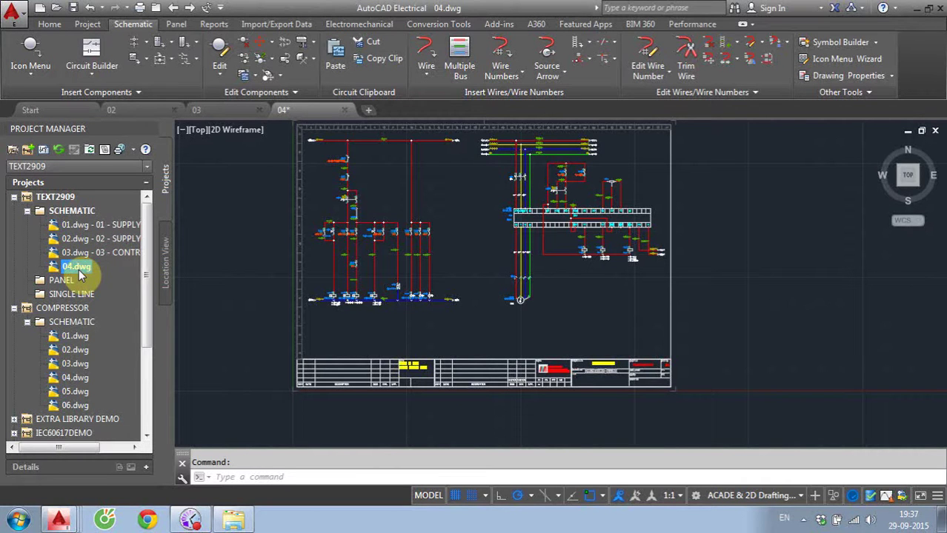
{"action": "double_click", "coordinate": [104, 223]}
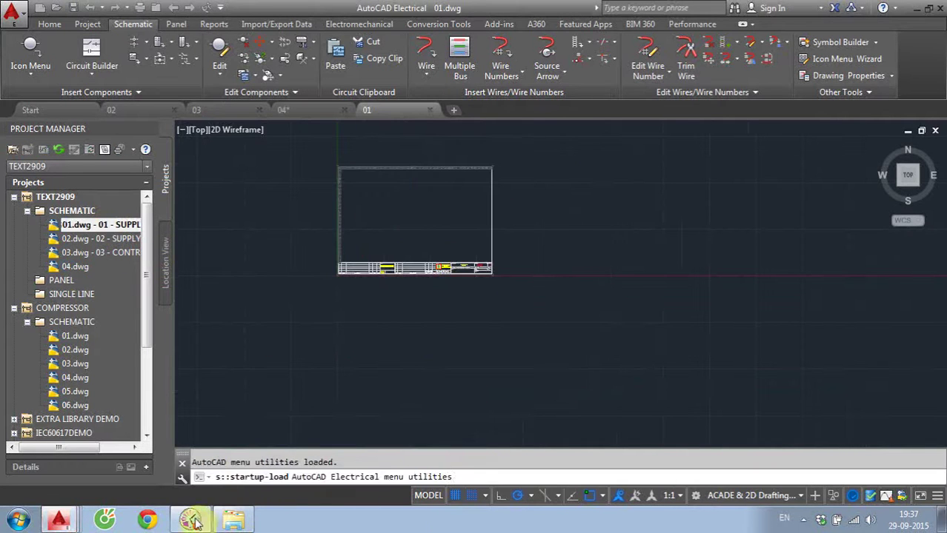